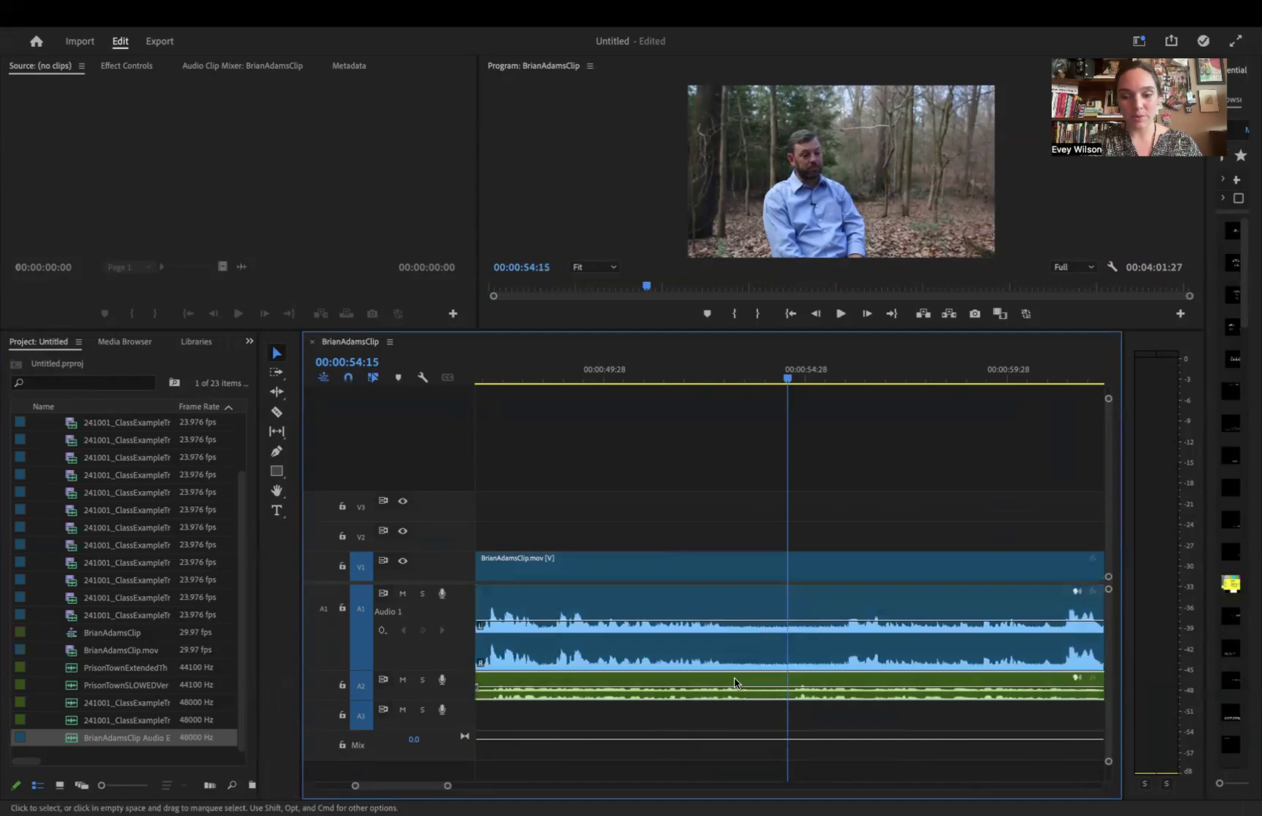
- Switch to Adobe Audition, where the extracted interview audio is open
{"action": "left_click", "coordinate": [1139, 766]}
{"action": "left_click", "coordinate": [950, 795]}
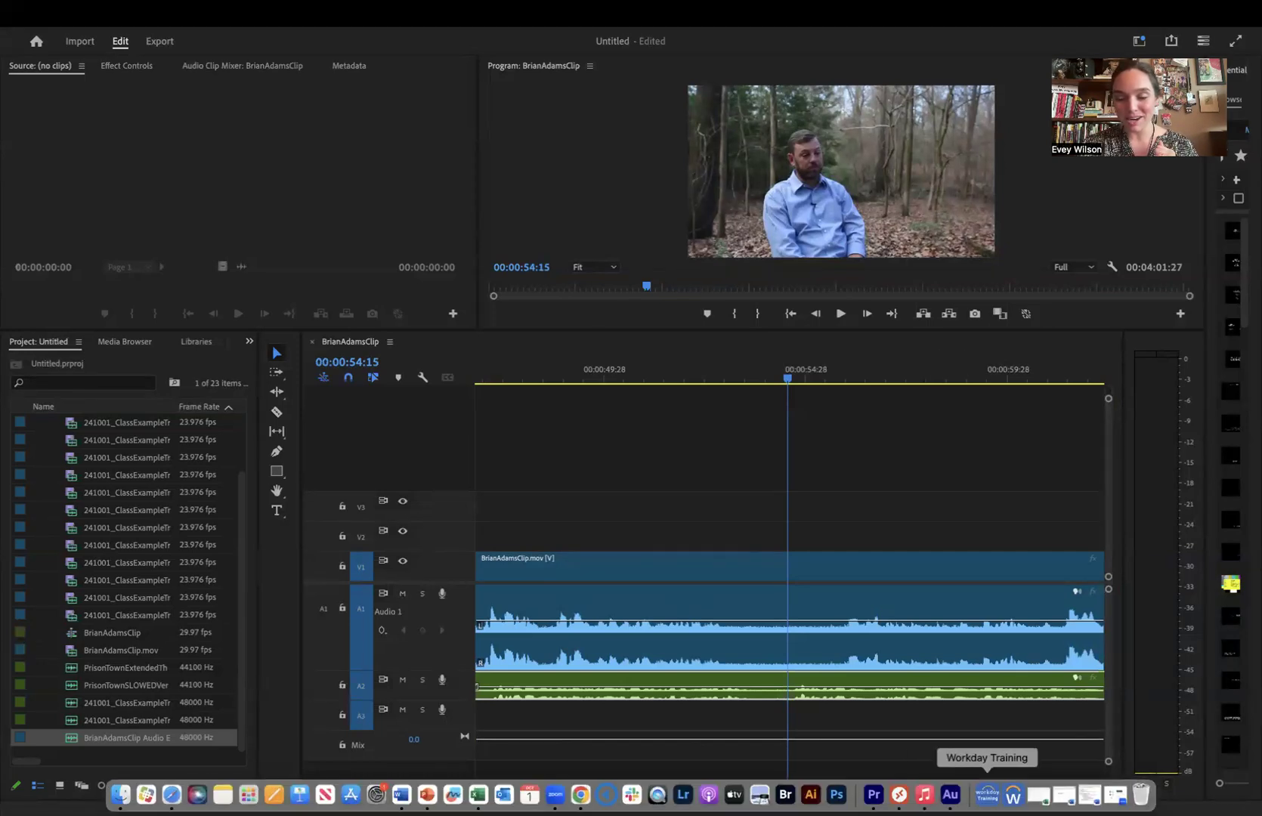
{"action": "left_click", "coordinate": [951, 794]}
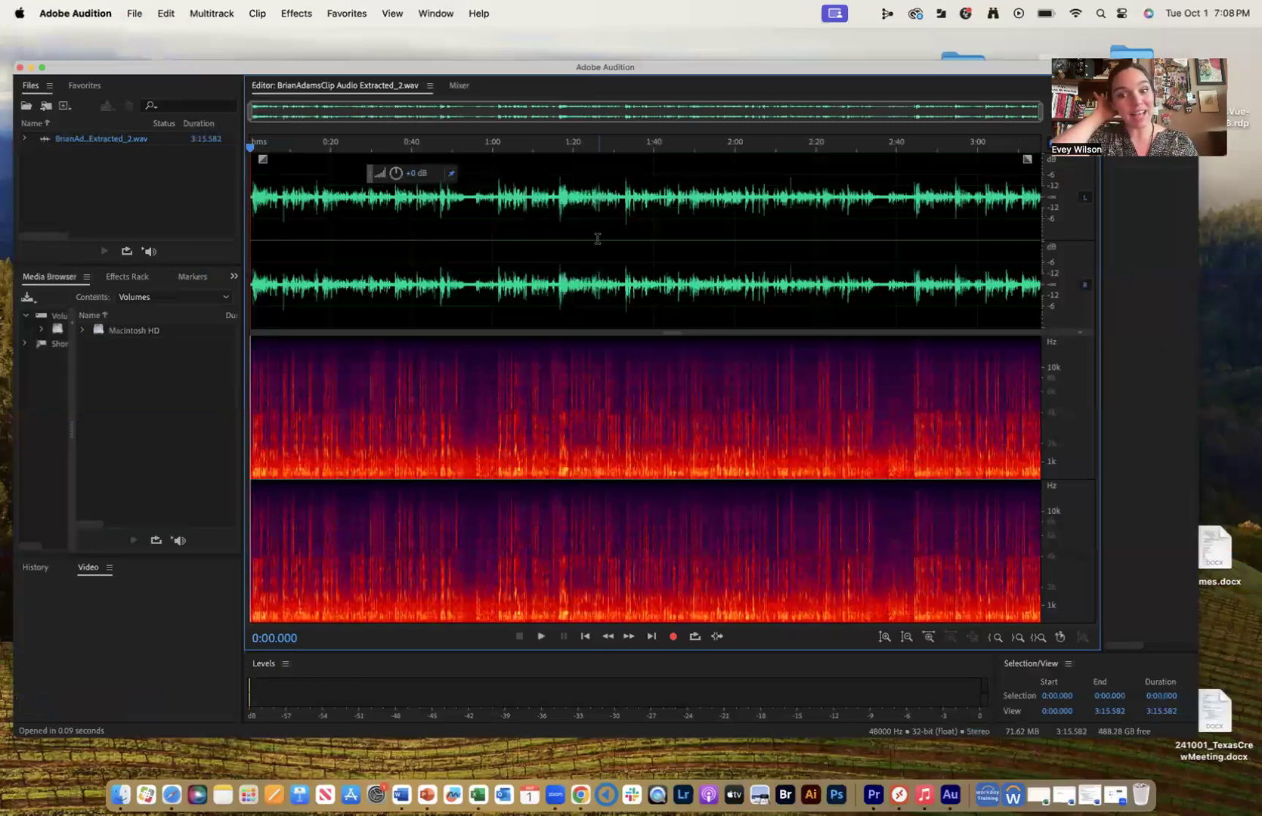
- Play the pause around 0:53 in the waveform to check that it contains only background noise
{"action": "left_click", "coordinate": [464, 187]}
{"action": "key", "text": "equal"}
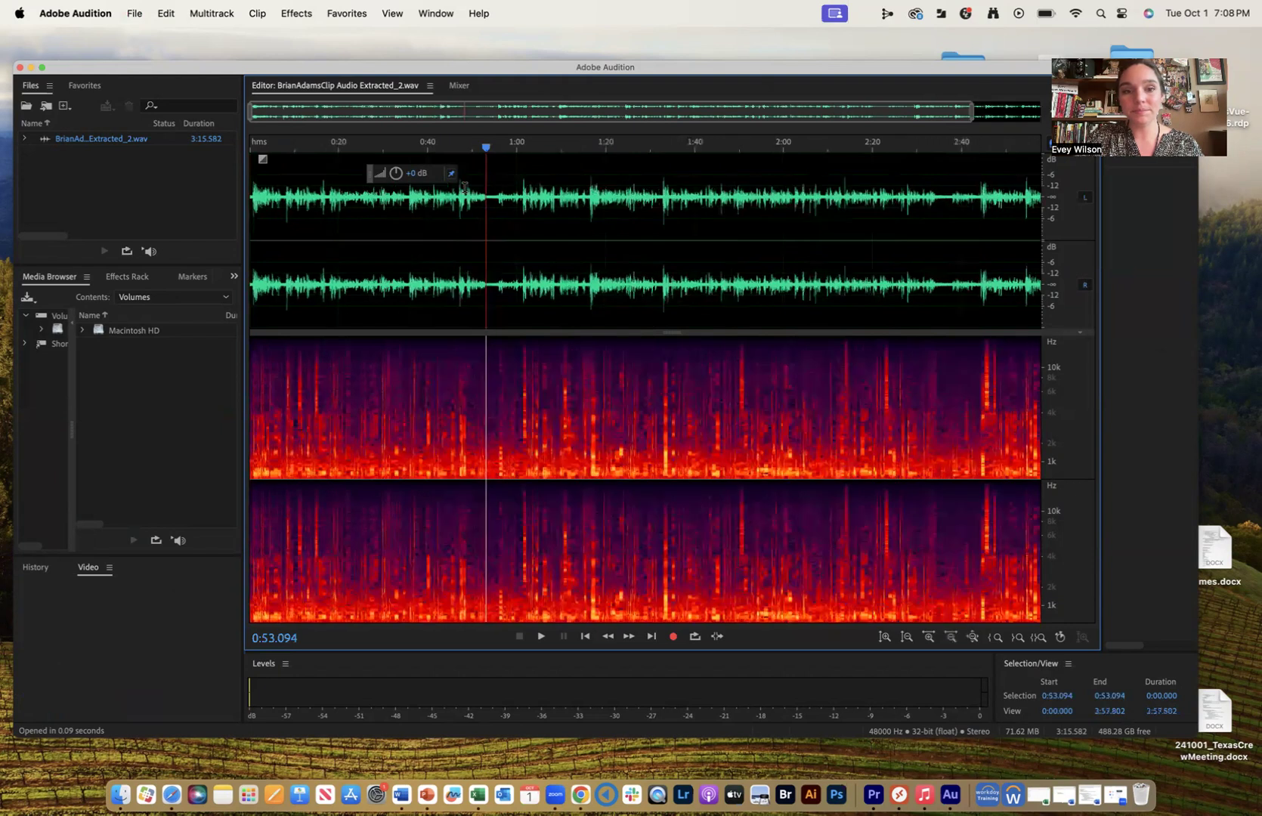
{"action": "key", "text": "equal"}
{"action": "key", "text": "equal"}
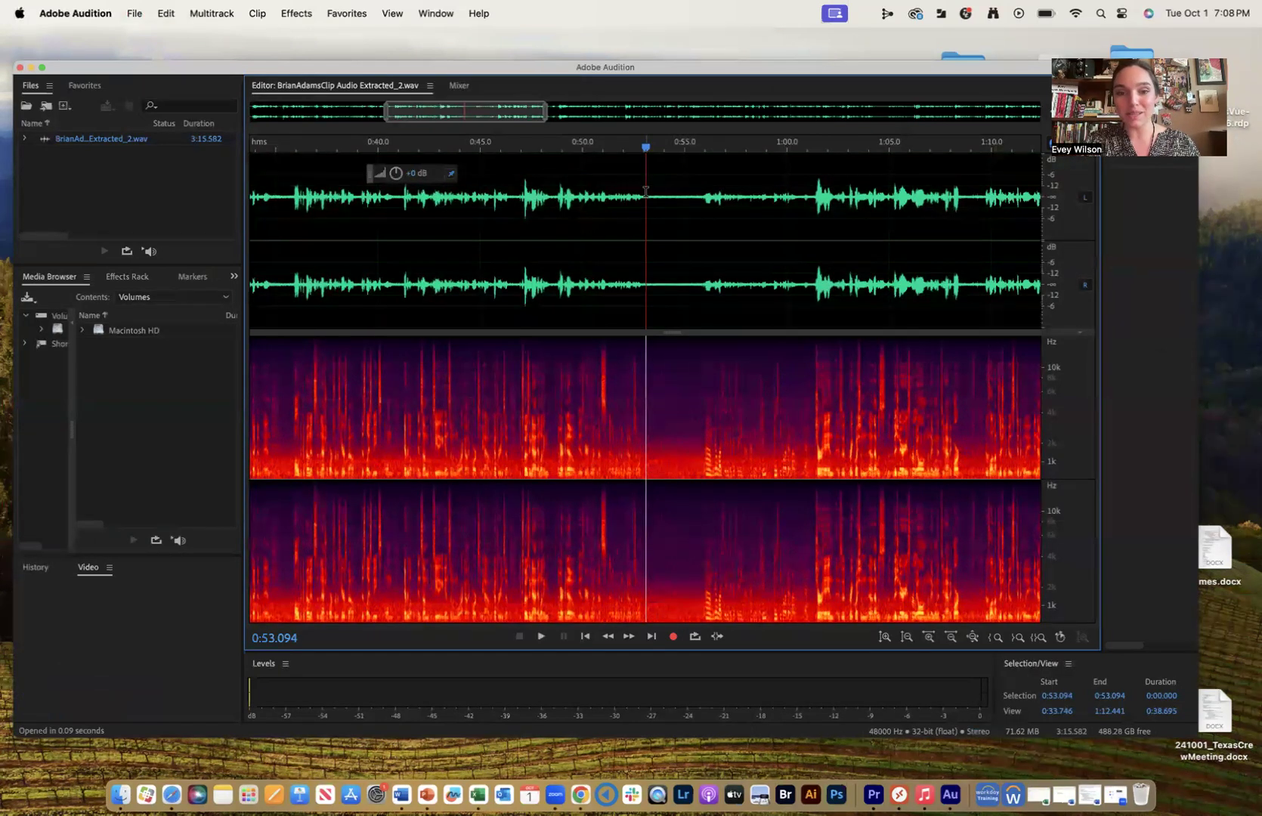
{"action": "key", "text": "space"}
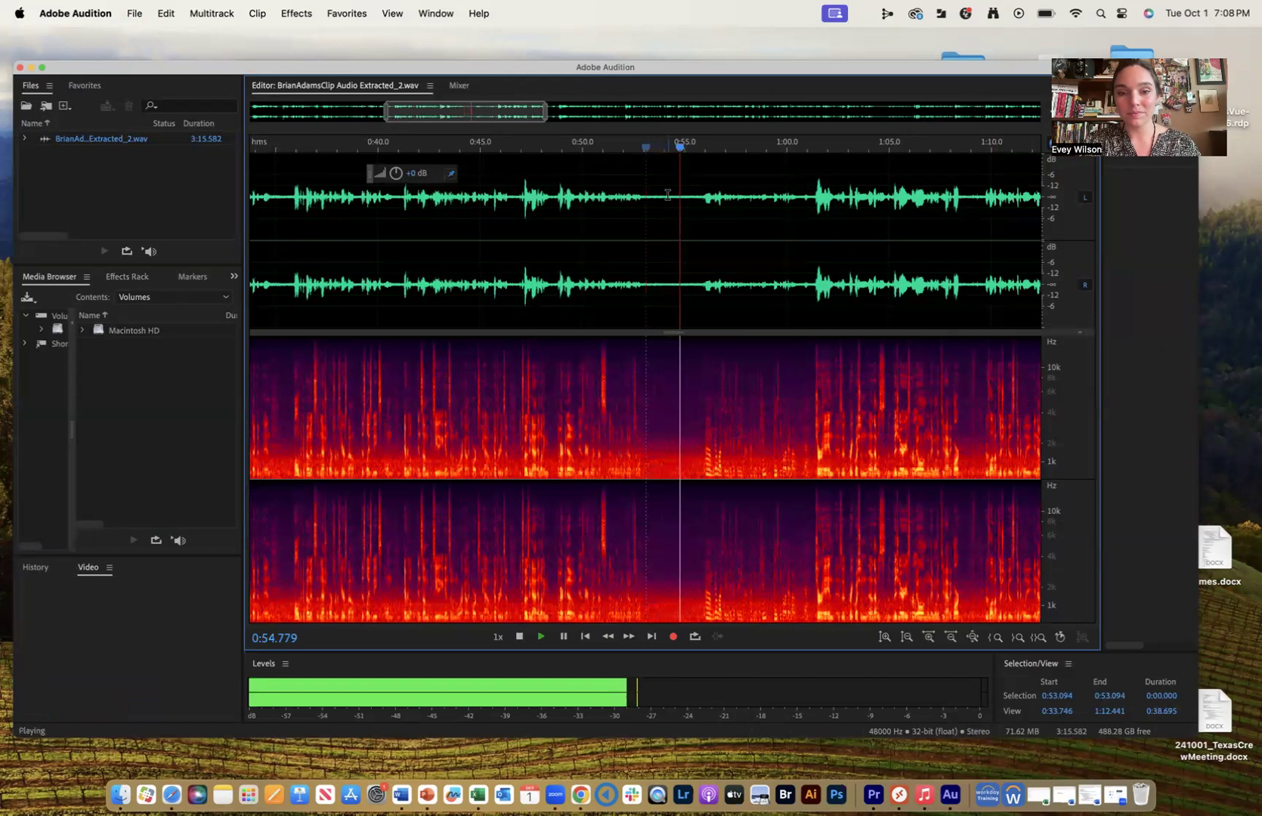
{"action": "key", "text": "space"}
- Select the speech-free passage from about 0:53.0 to 0:55.4 and capture it as the noise print
{"action": "left_click_drag", "start_coordinate": [644, 195], "coordinate": [692, 199]}
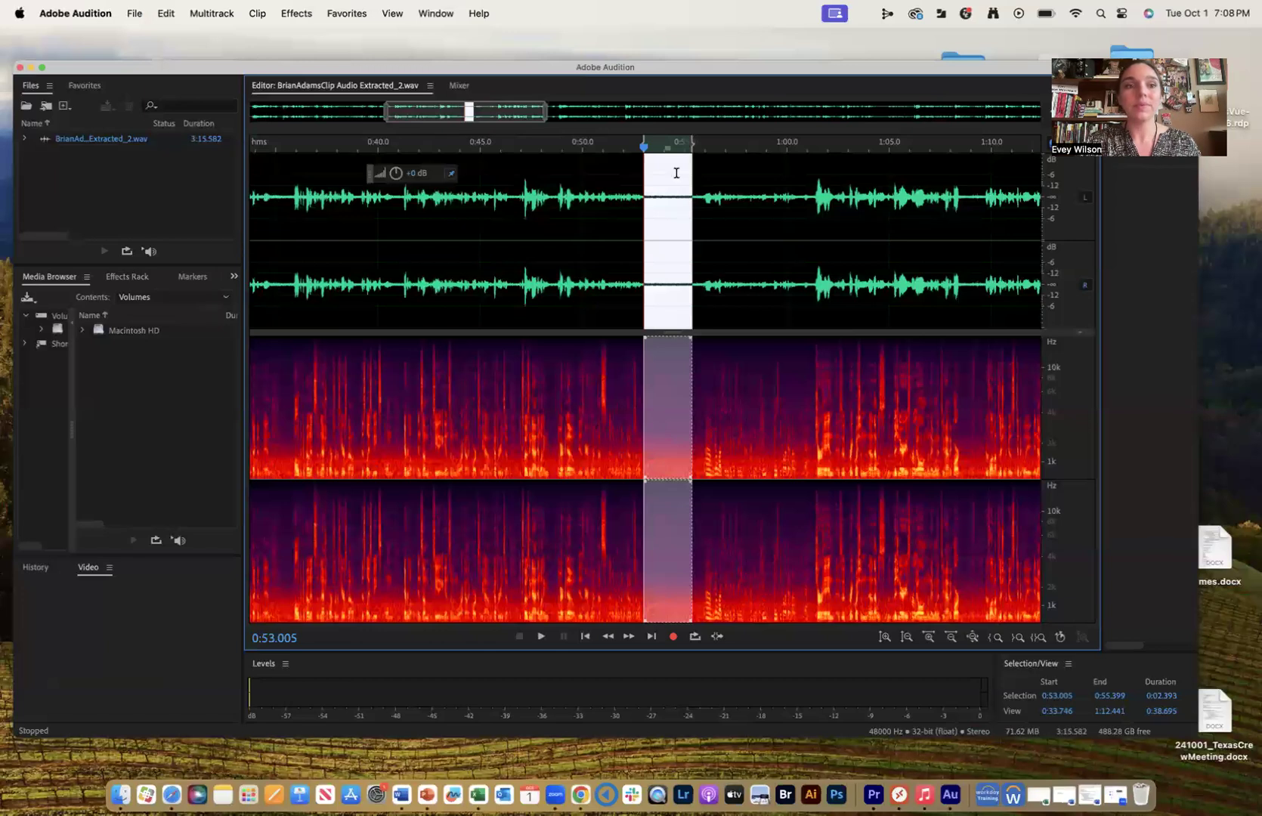
{"action": "left_click", "coordinate": [295, 11]}
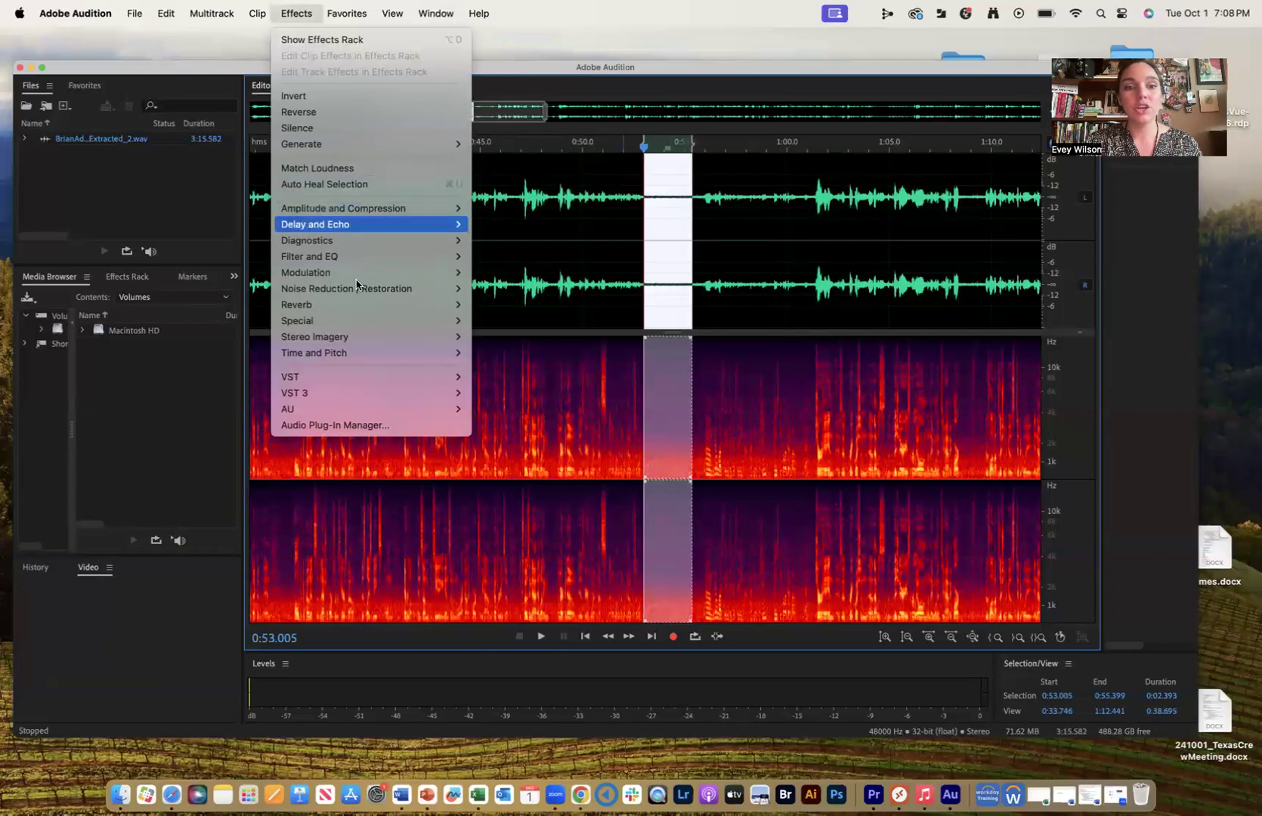
{"action": "mouse_move", "coordinate": [359, 289]}
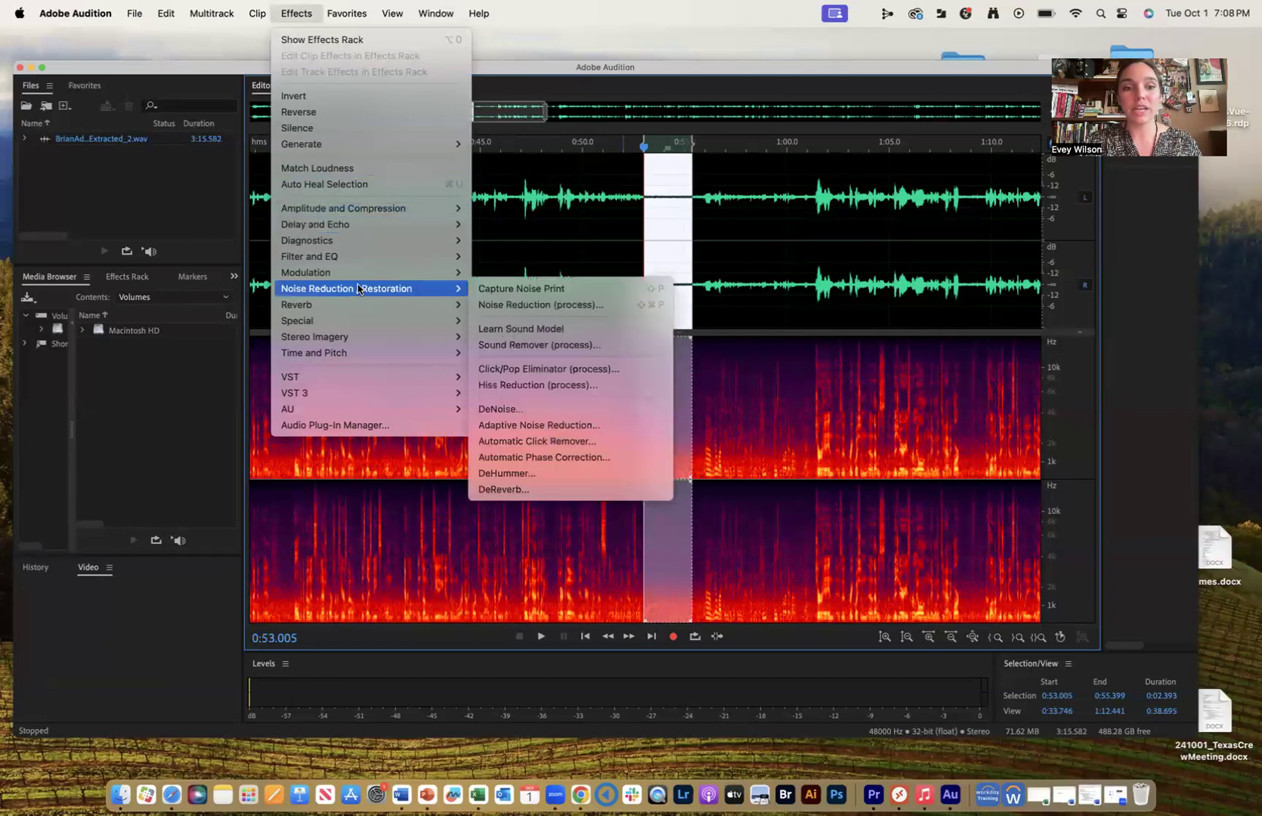
{"action": "left_click", "coordinate": [525, 292]}
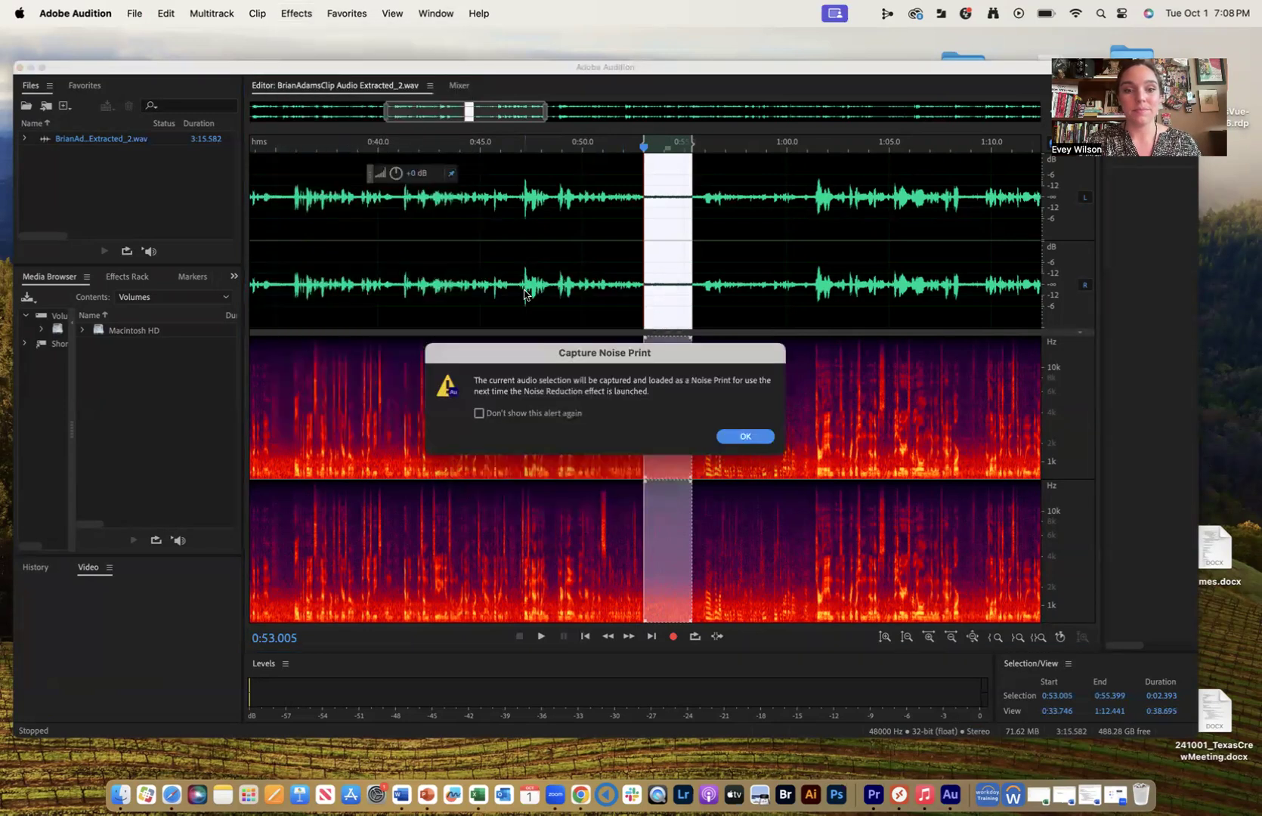
{"action": "left_click", "coordinate": [747, 439]}
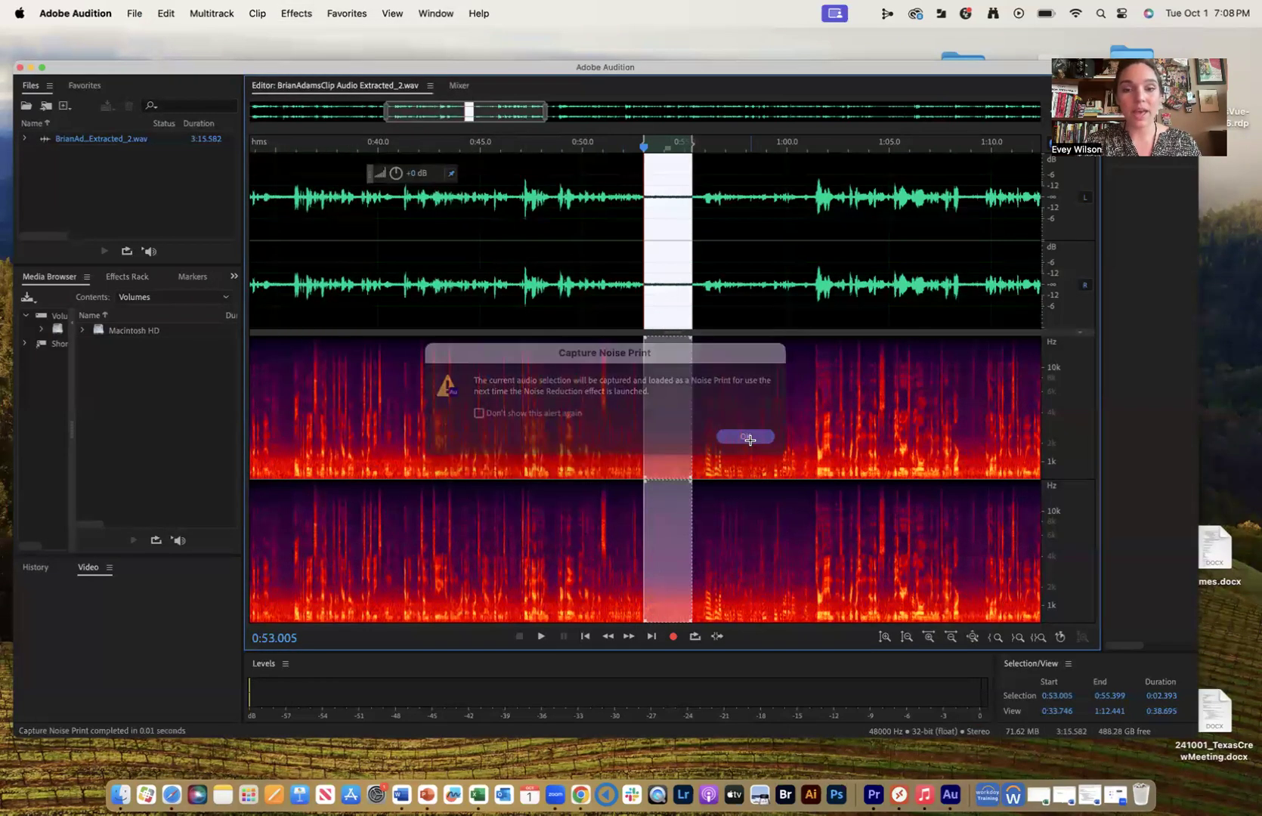
- Select the entire audio file and open the Noise Reduction (process) effect for it
{"action": "left_click", "coordinate": [752, 263]}
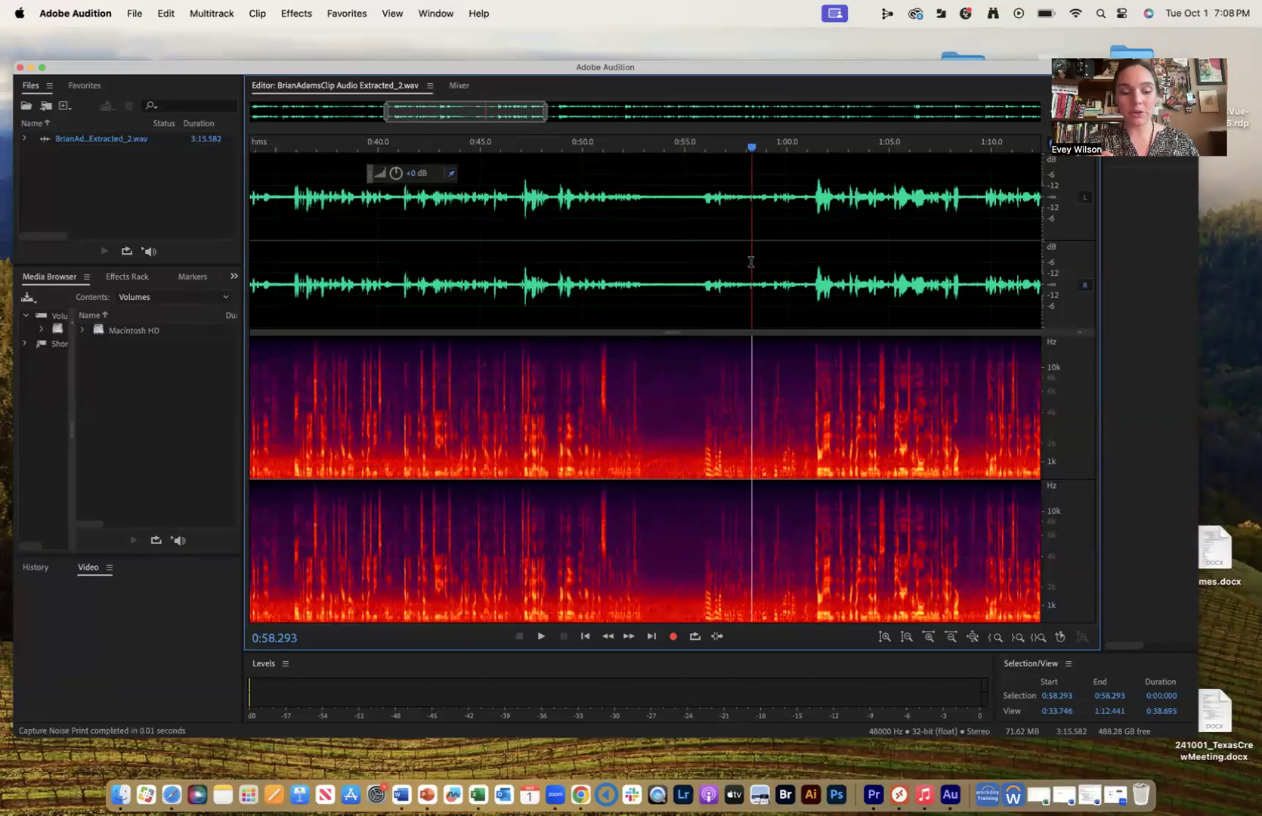
{"action": "key", "text": "super+a"}
{"action": "left_click", "coordinate": [299, 10]}
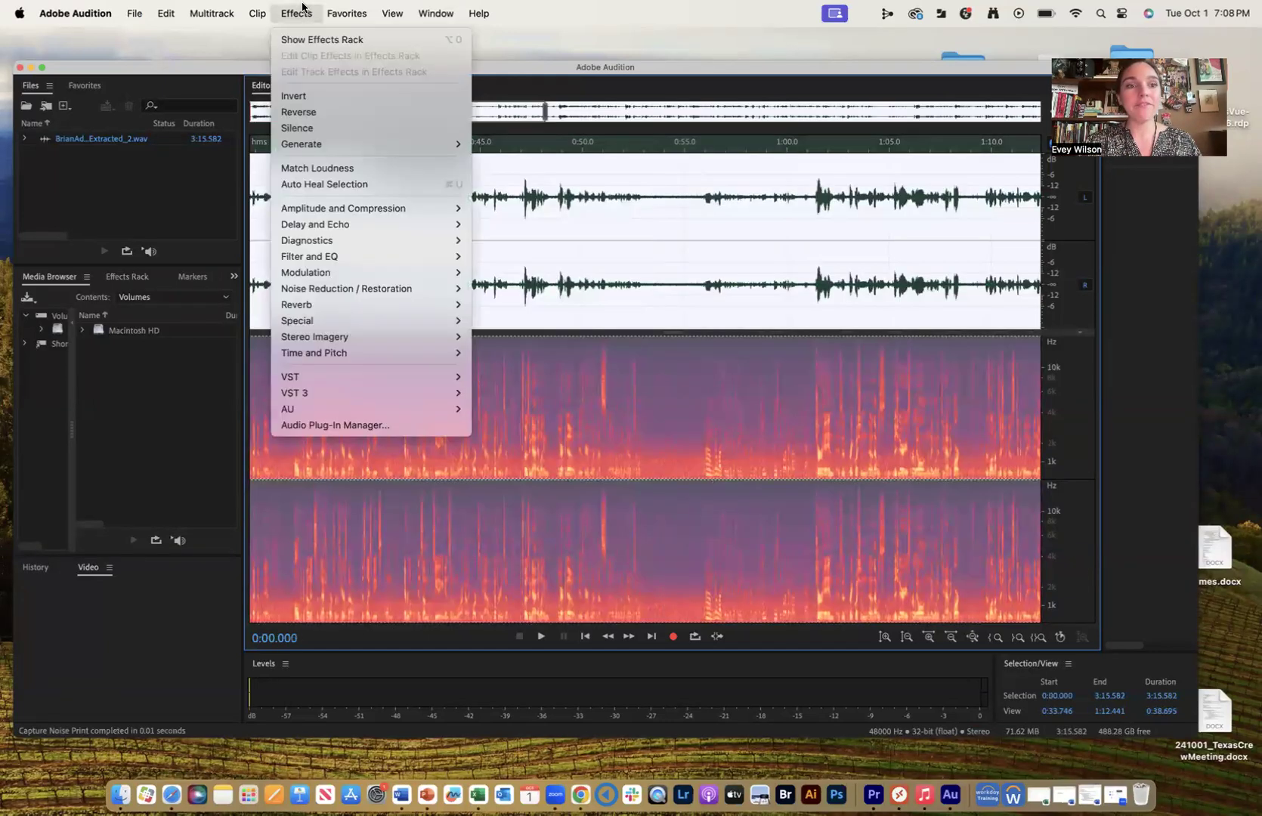
{"action": "mouse_move", "coordinate": [367, 288]}
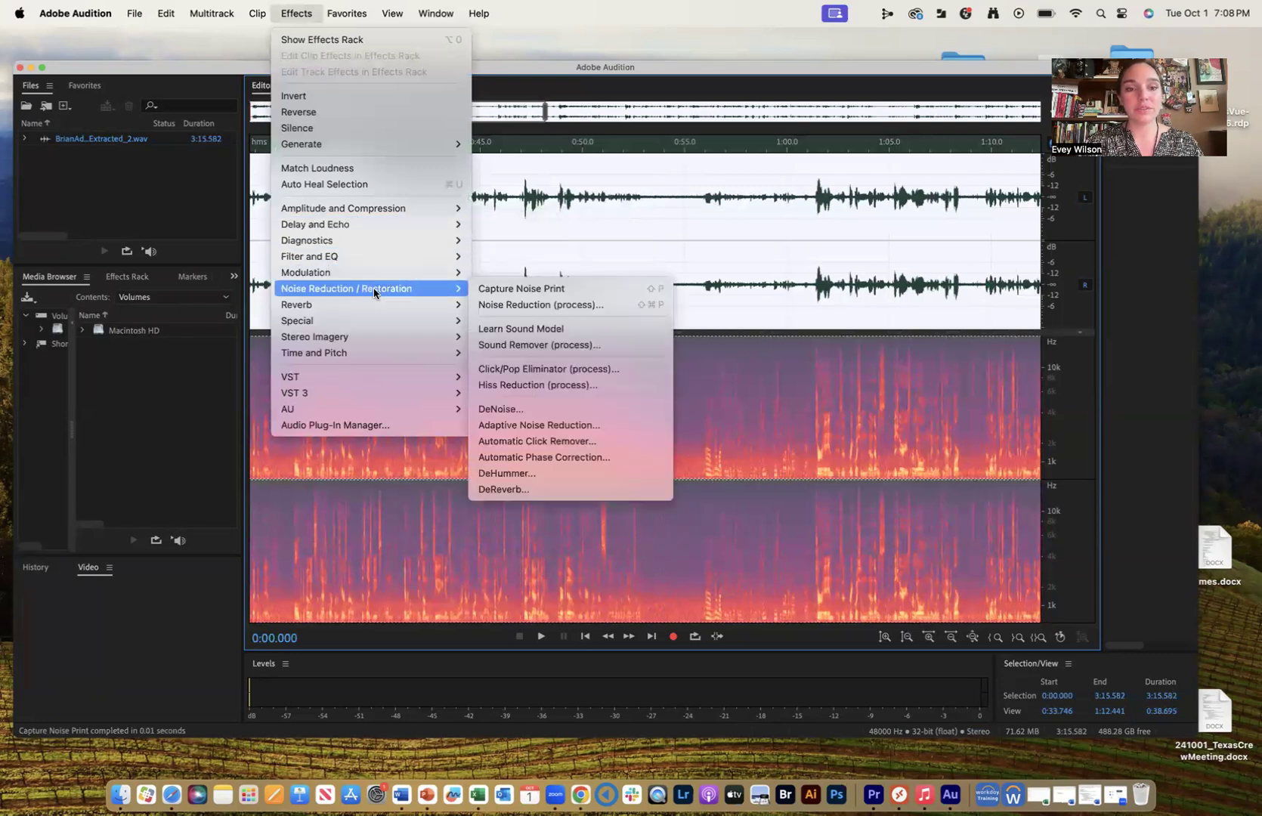
{"action": "left_click", "coordinate": [533, 306]}
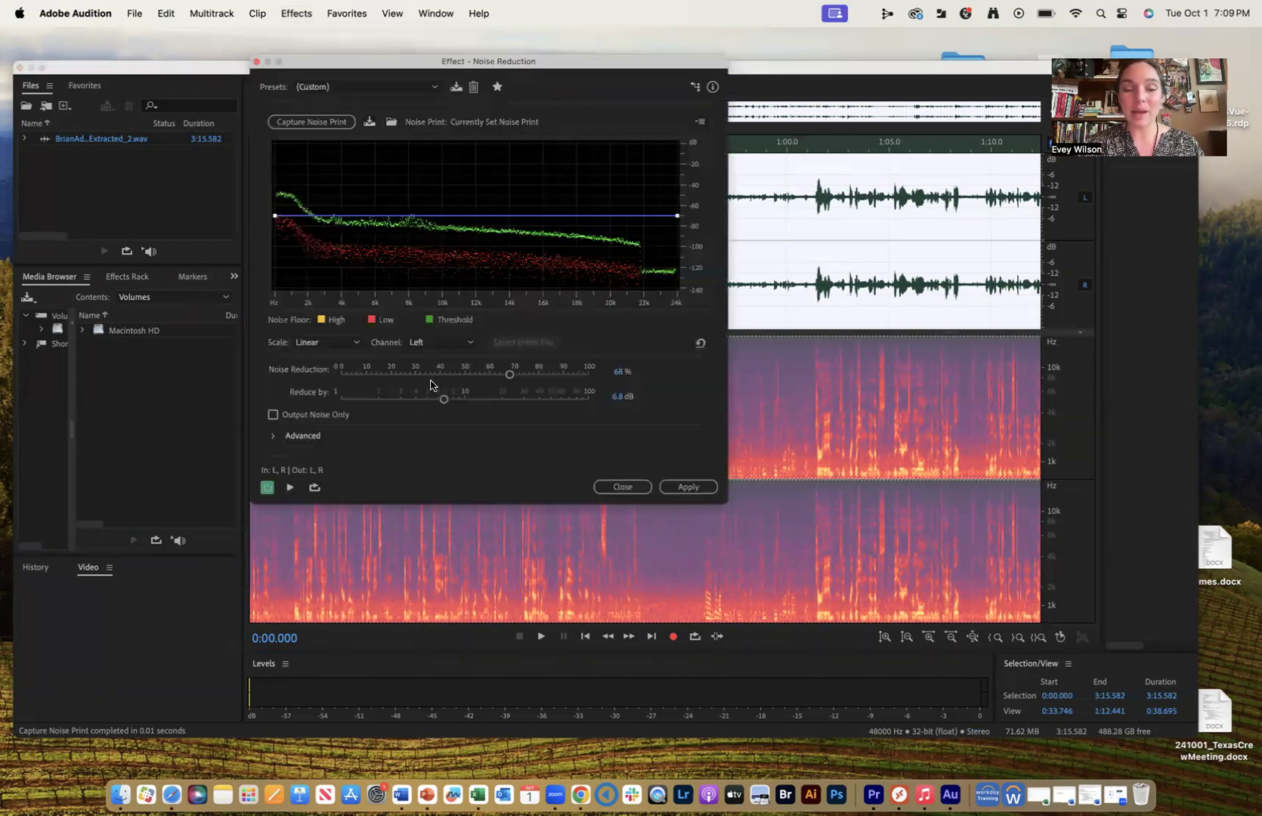
- Preview the effect at its current strength and with Noise Reduction set to 100% and 0%
{"action": "key", "text": "space"}
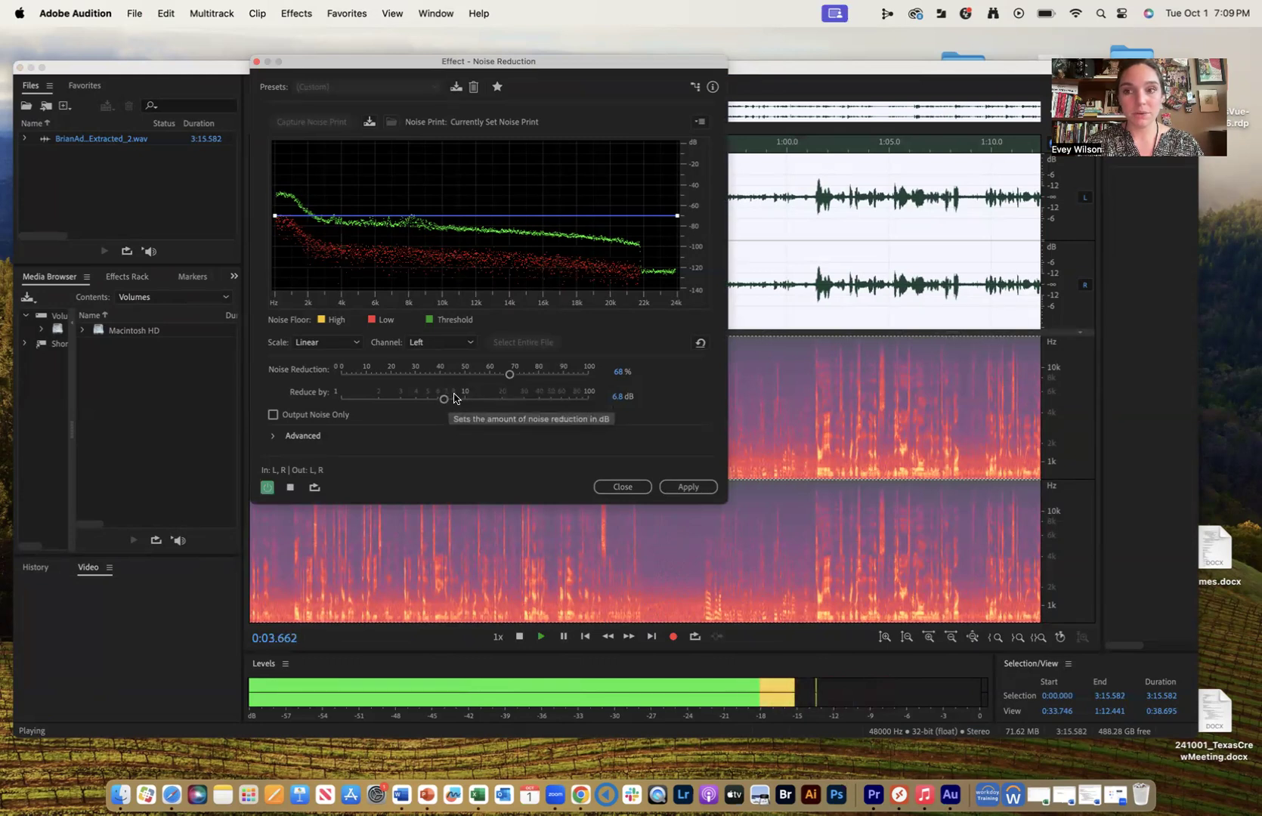
{"action": "key", "text": "space"}
{"action": "left_click_drag", "start_coordinate": [509, 374], "coordinate": [604, 370]}
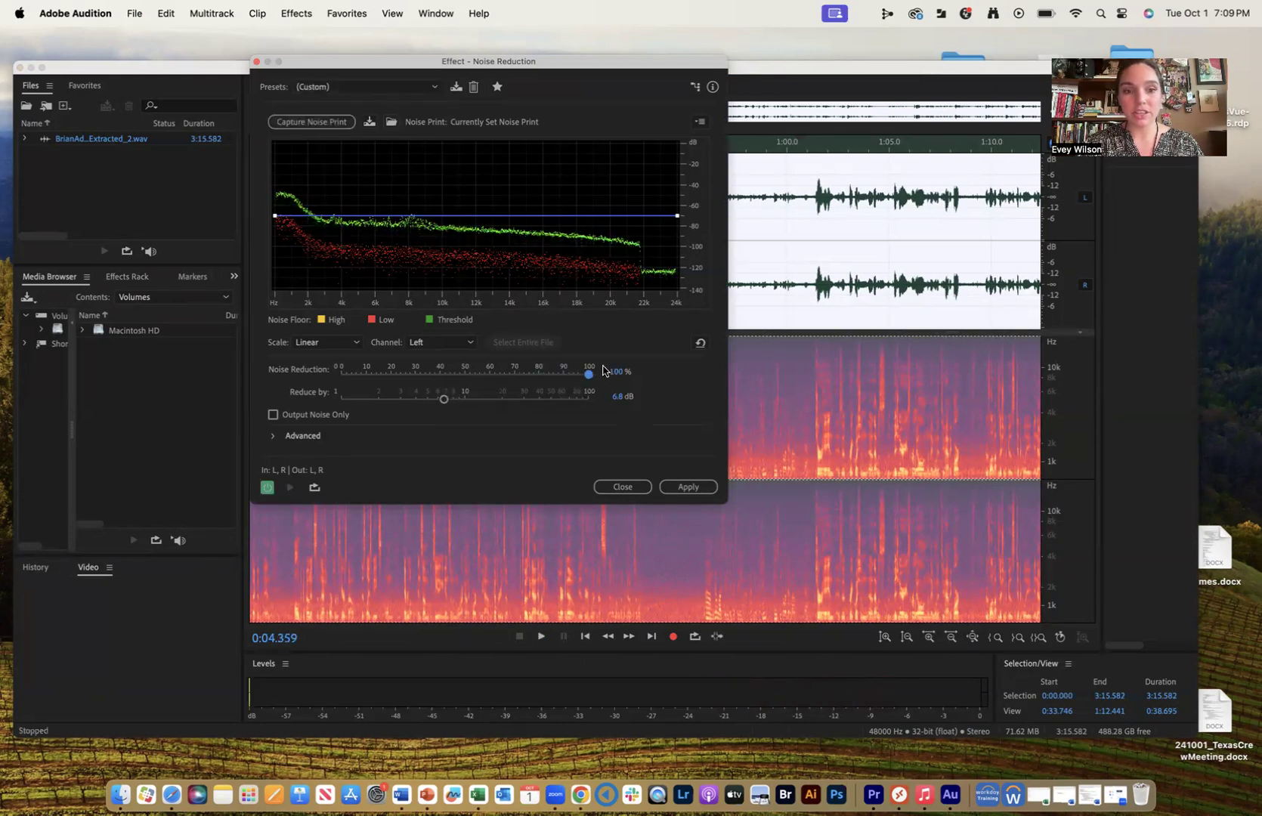
{"action": "key", "text": "space"}
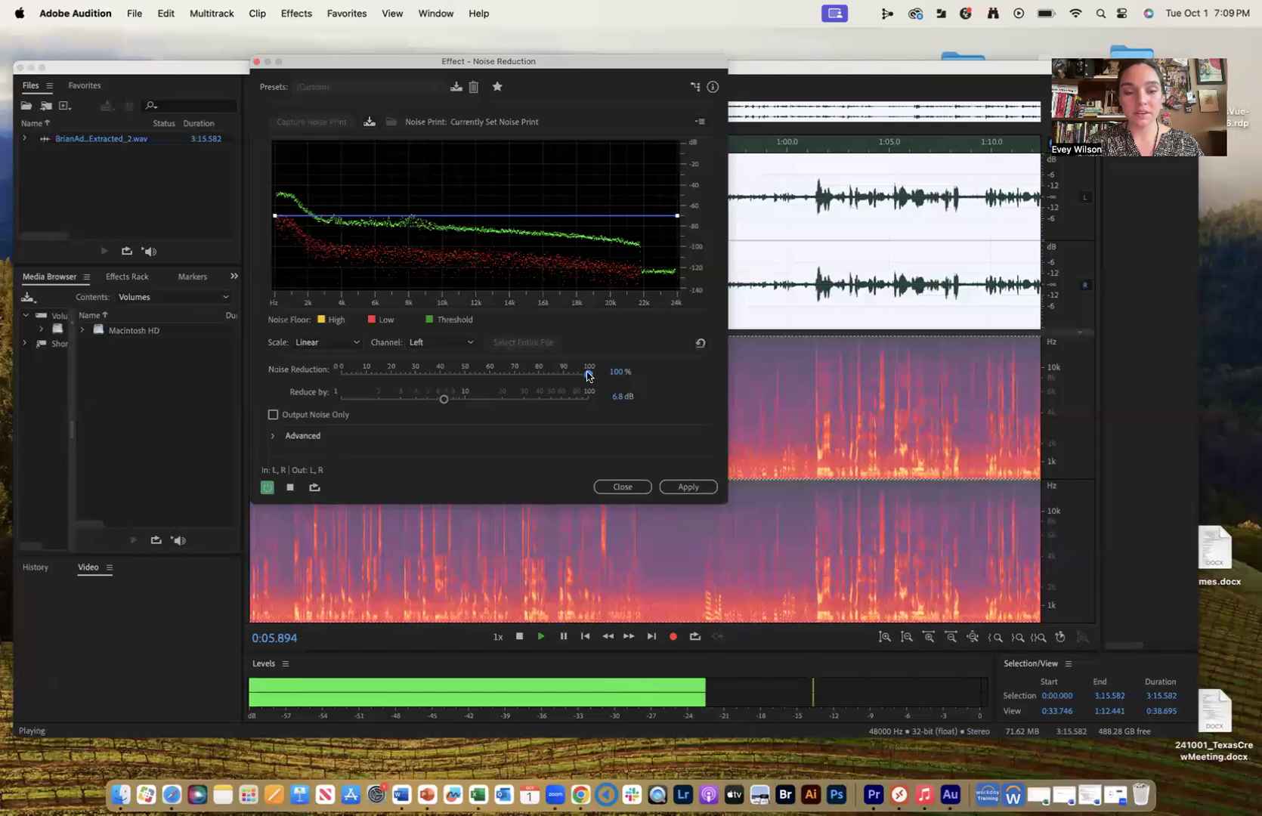
{"action": "key", "text": "space"}
{"action": "left_click_drag", "start_coordinate": [588, 376], "coordinate": [336, 372]}
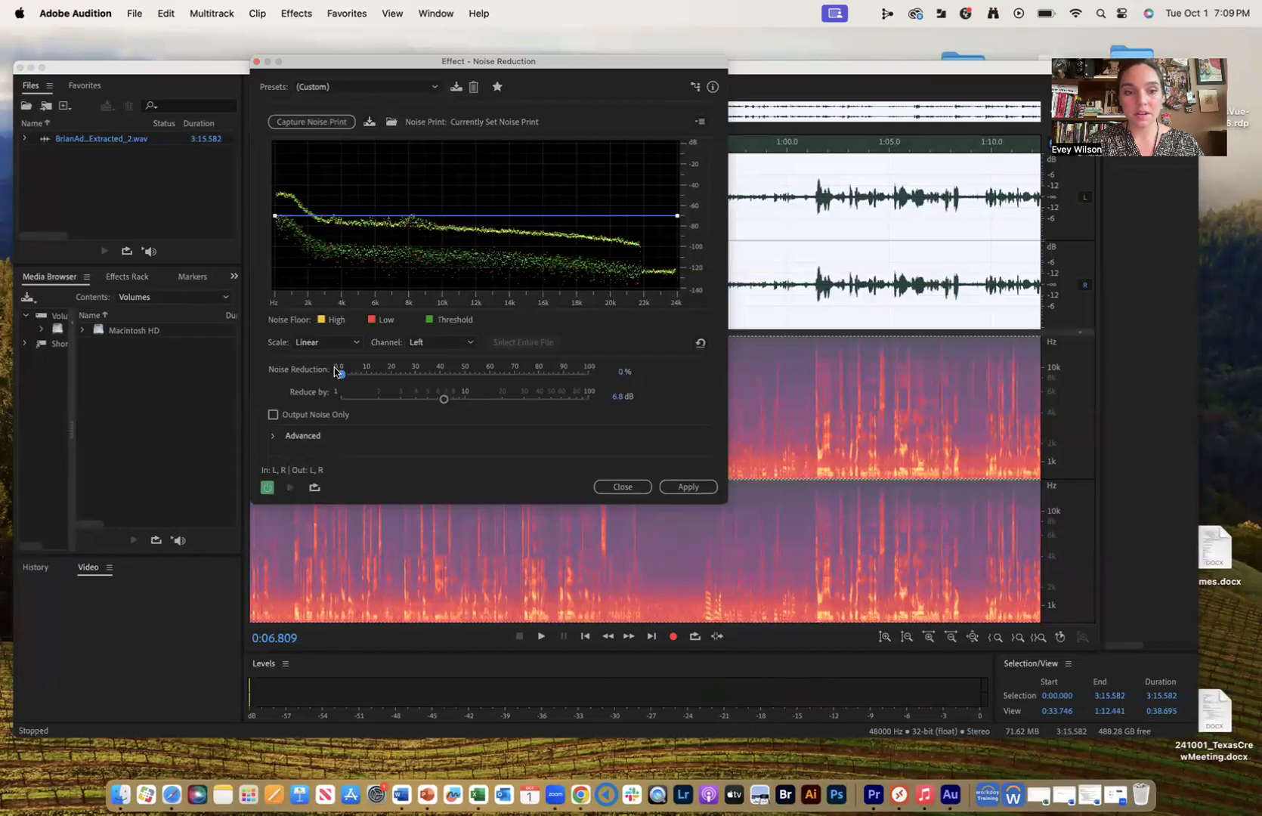
{"action": "key", "text": "space"}
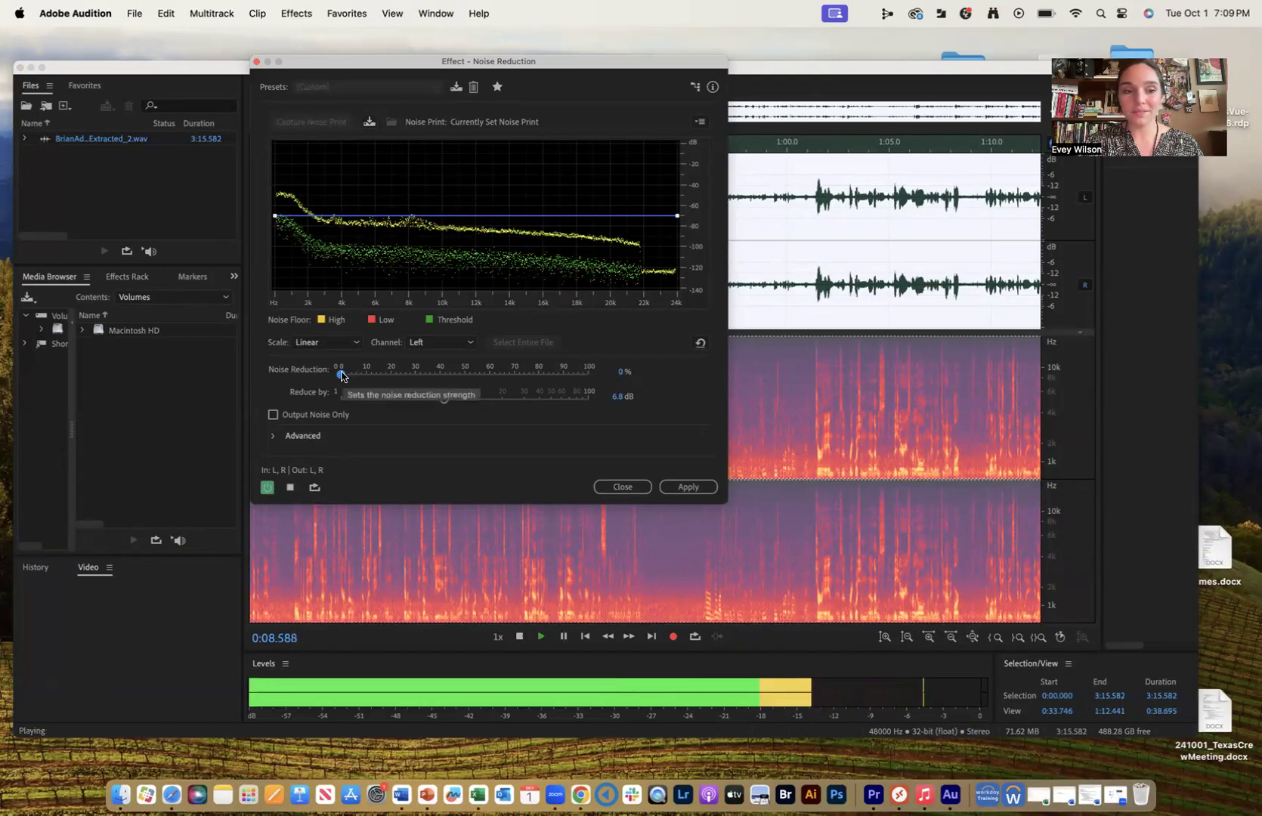
- Set Noise Reduction to 93%, apply the effect to the file and save it
{"action": "left_click_drag", "start_coordinate": [342, 376], "coordinate": [572, 371]}
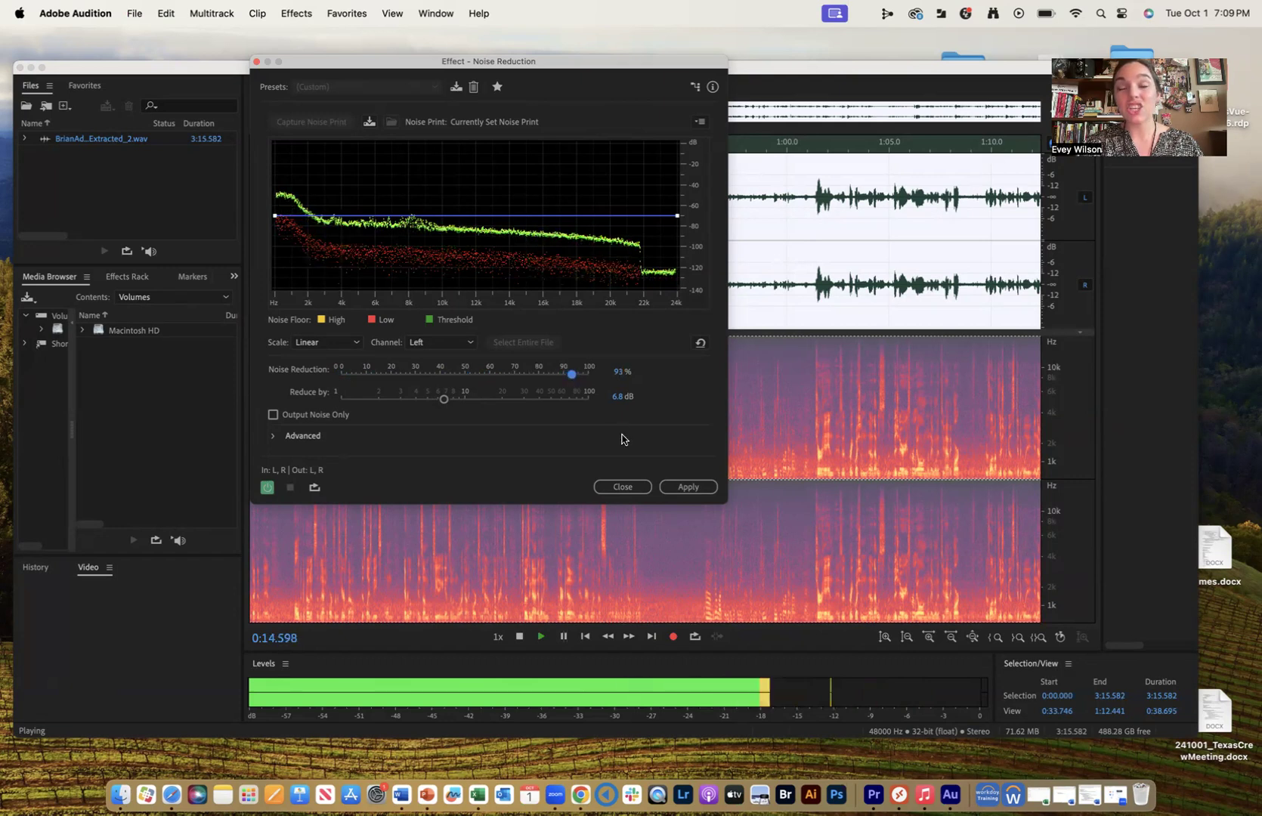
{"action": "left_click", "coordinate": [695, 491]}
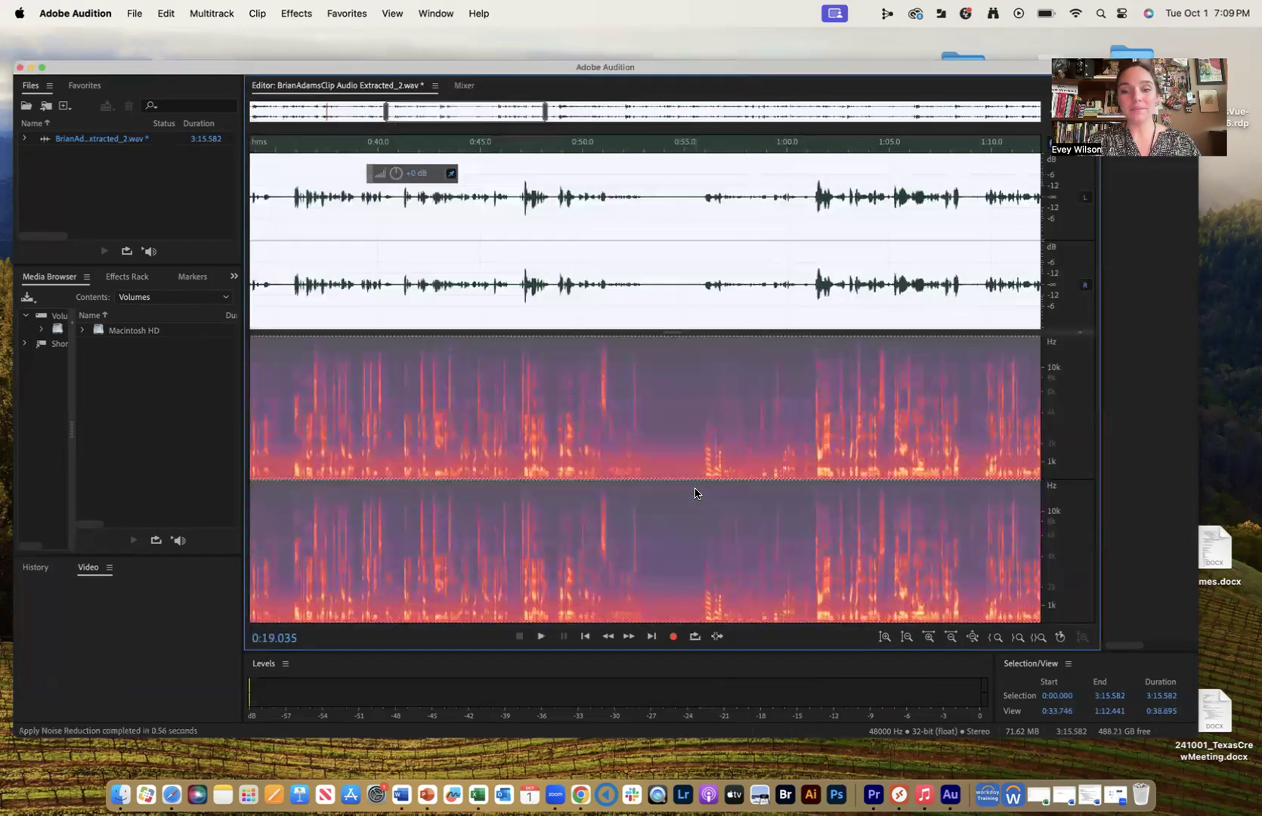
{"action": "left_click", "coordinate": [139, 10]}
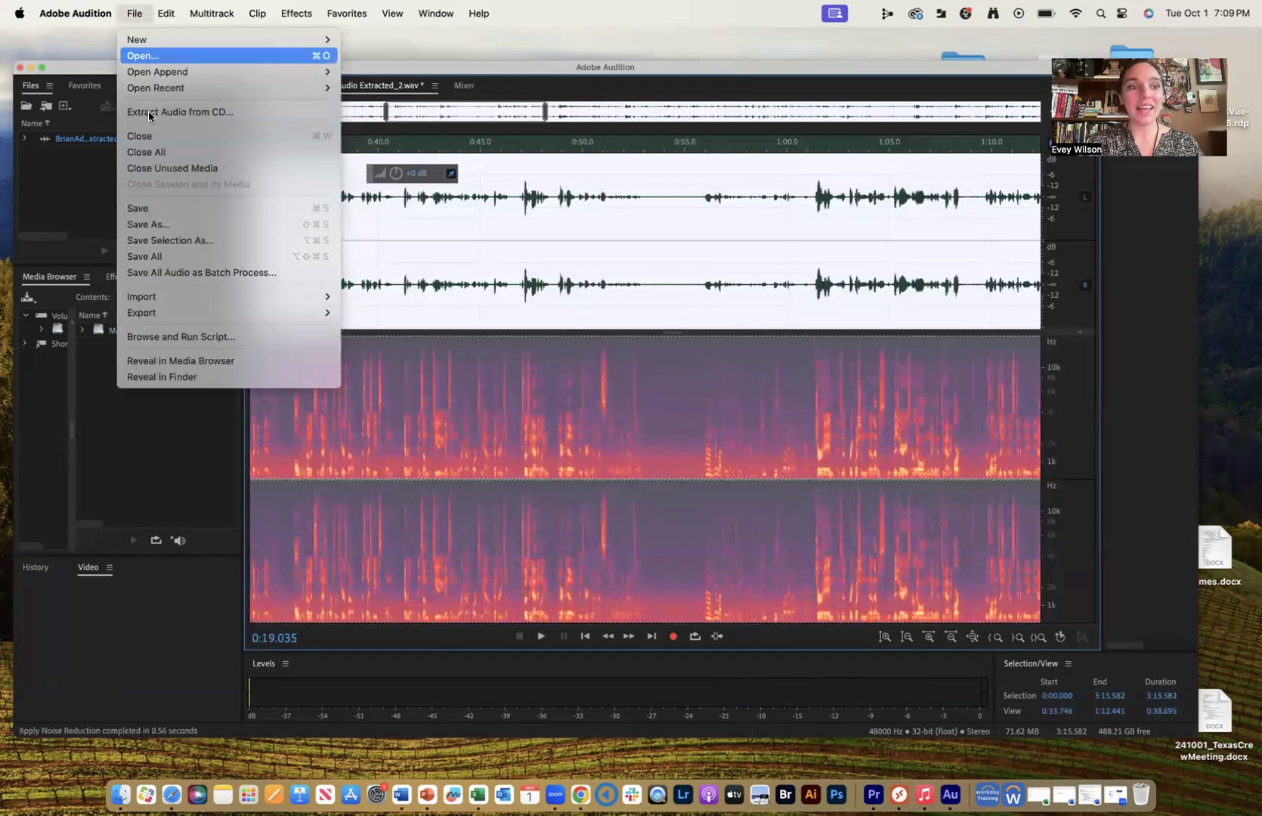
{"action": "left_click", "coordinate": [181, 207]}
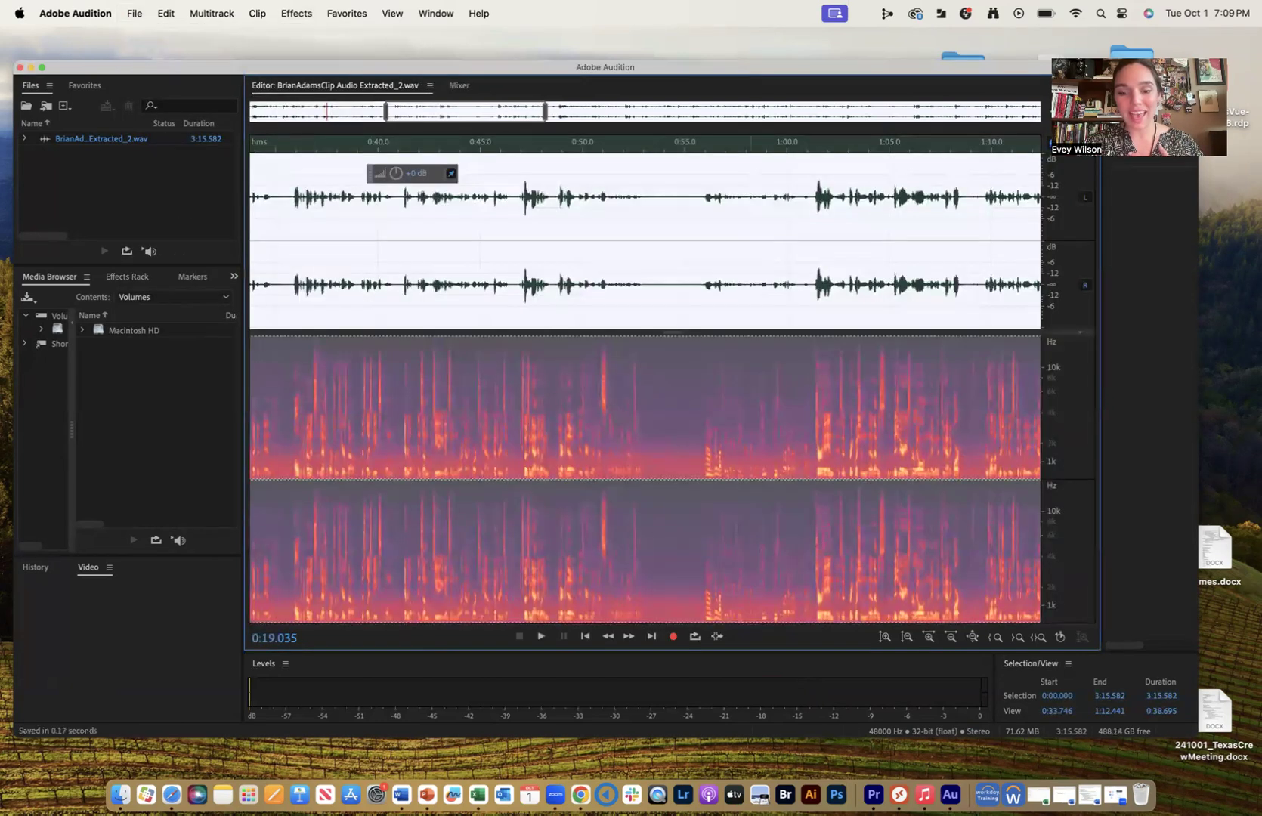
- Switch to Premiere Pro and compare tracks A1 and A2 by soloing each during playback from about 00:00:52:09
{"action": "left_click", "coordinate": [874, 794]}
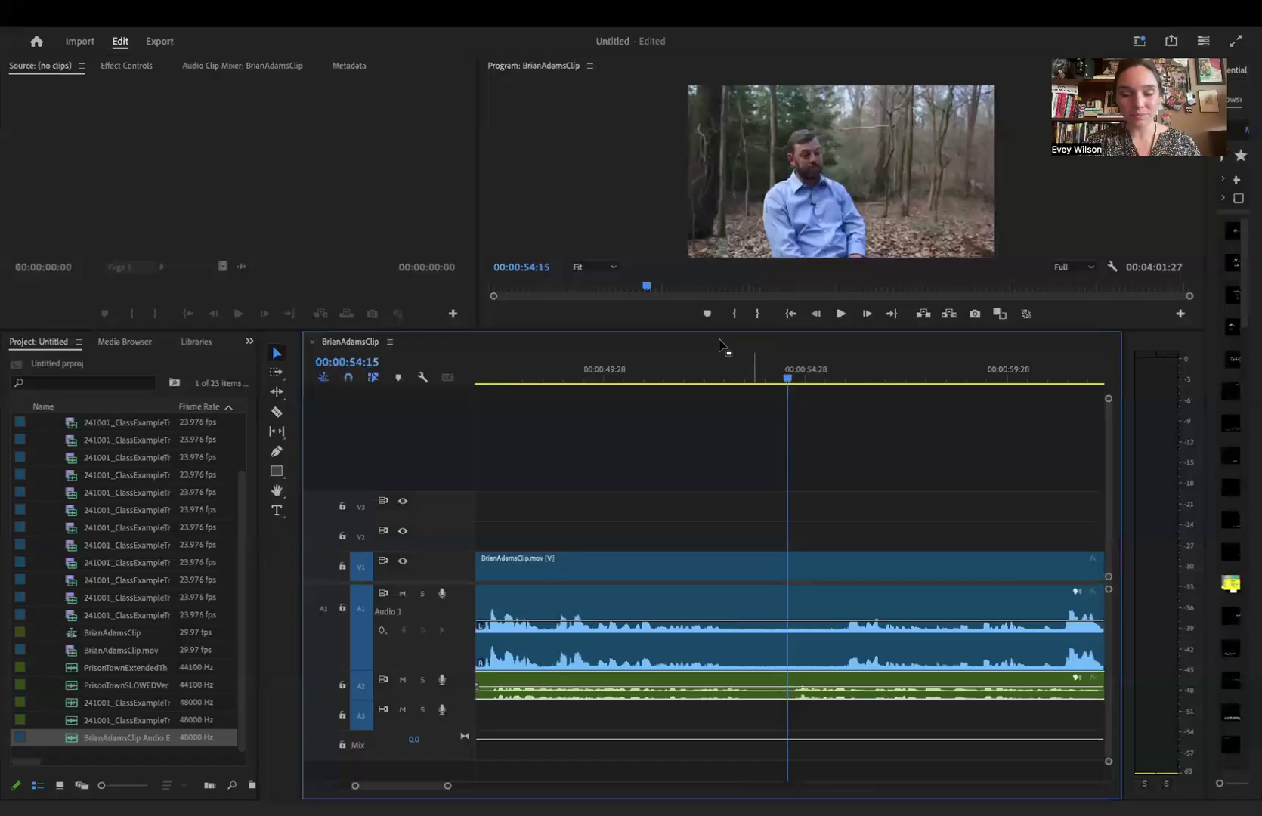
{"action": "left_click_drag", "start_coordinate": [730, 364], "coordinate": [698, 368]}
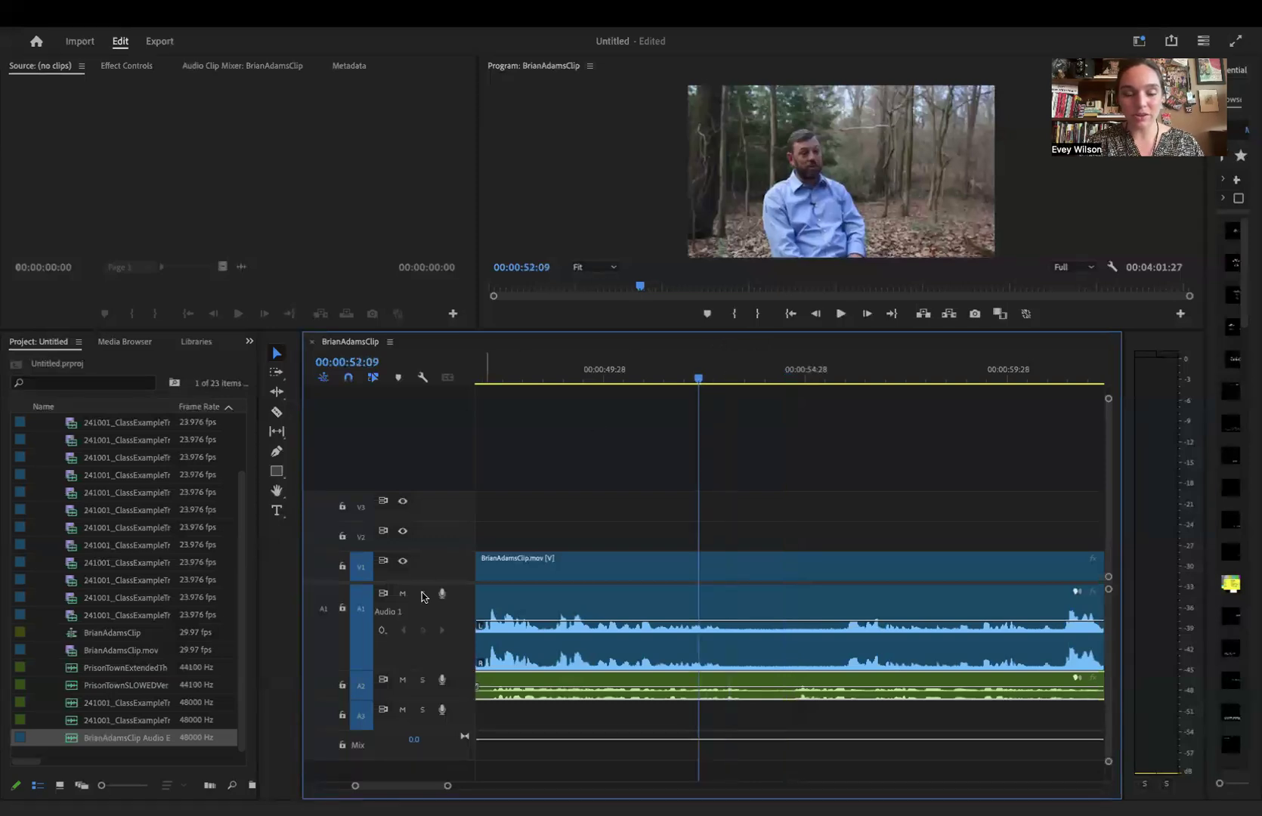
{"action": "key", "text": "space"}
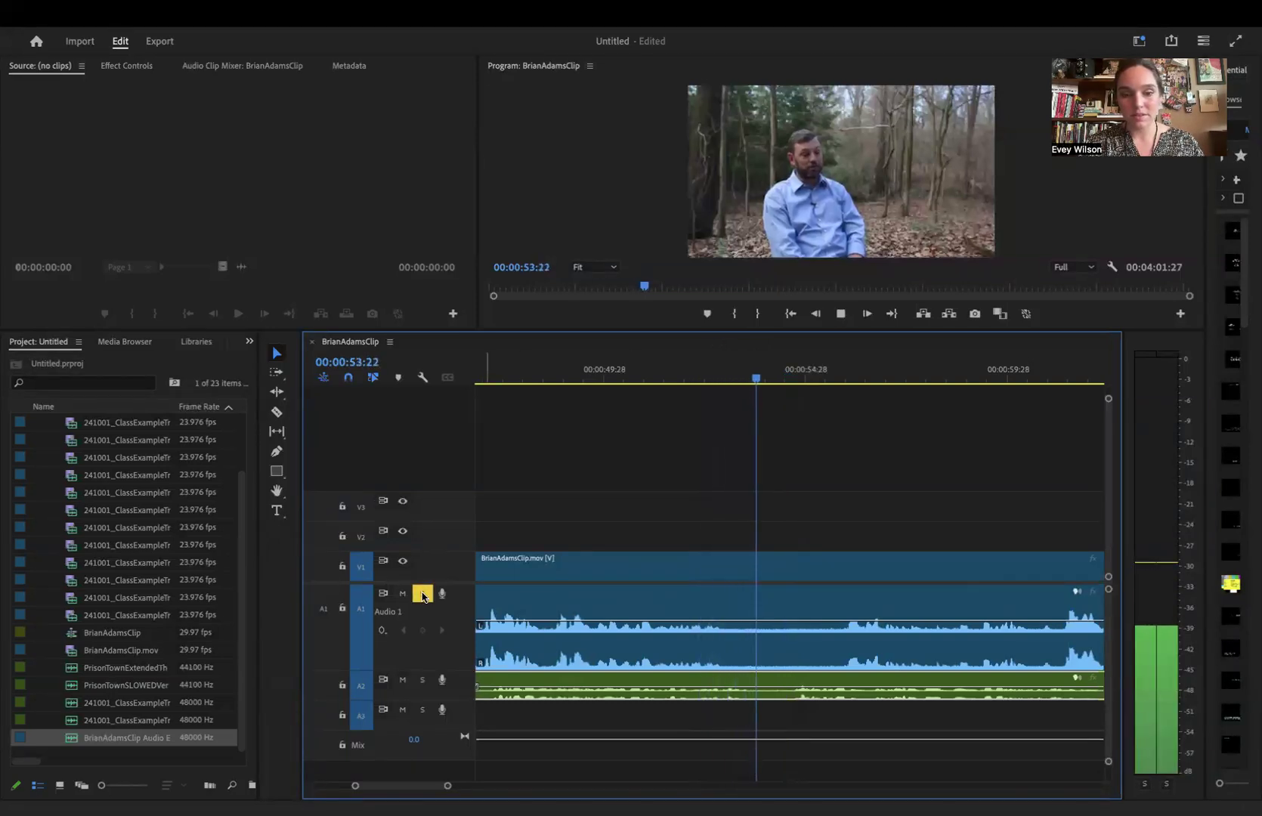
{"action": "key", "text": "space"}
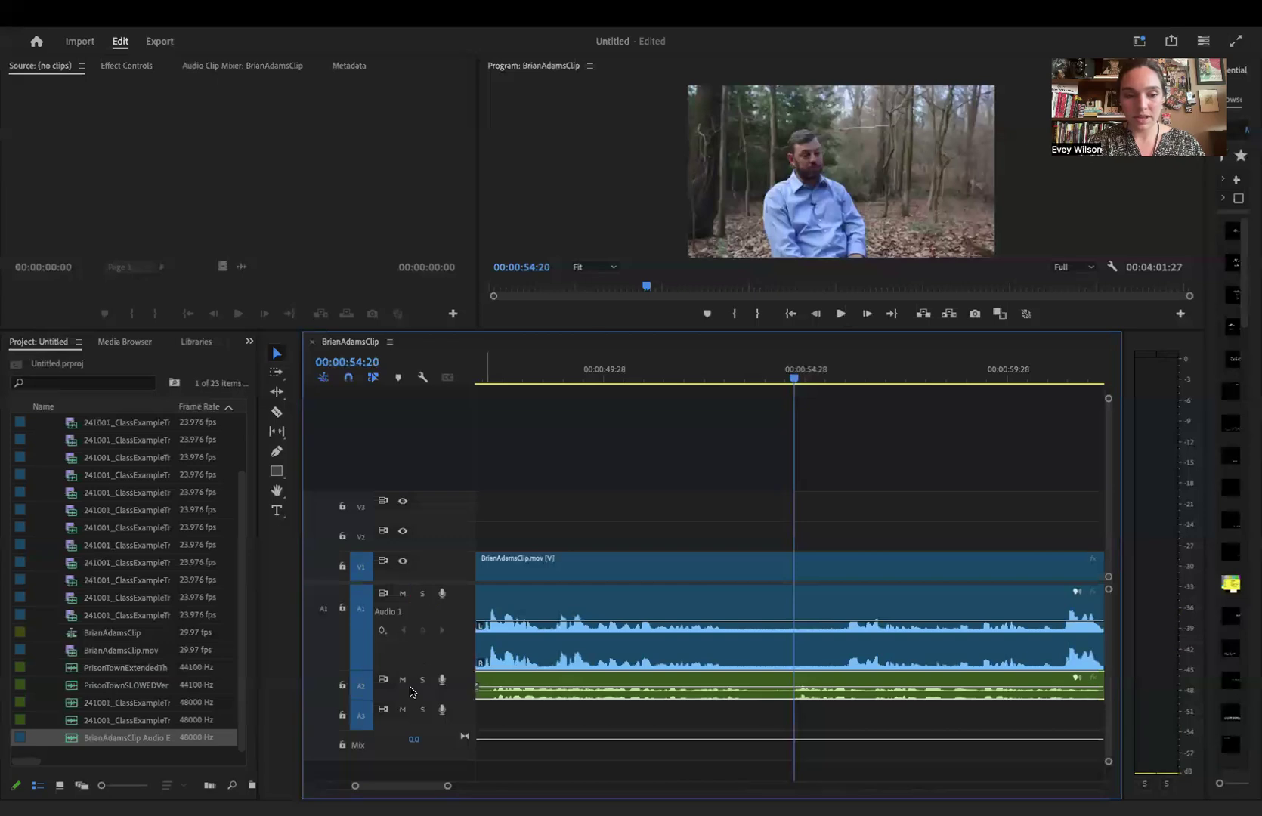
{"action": "key", "text": "space"}
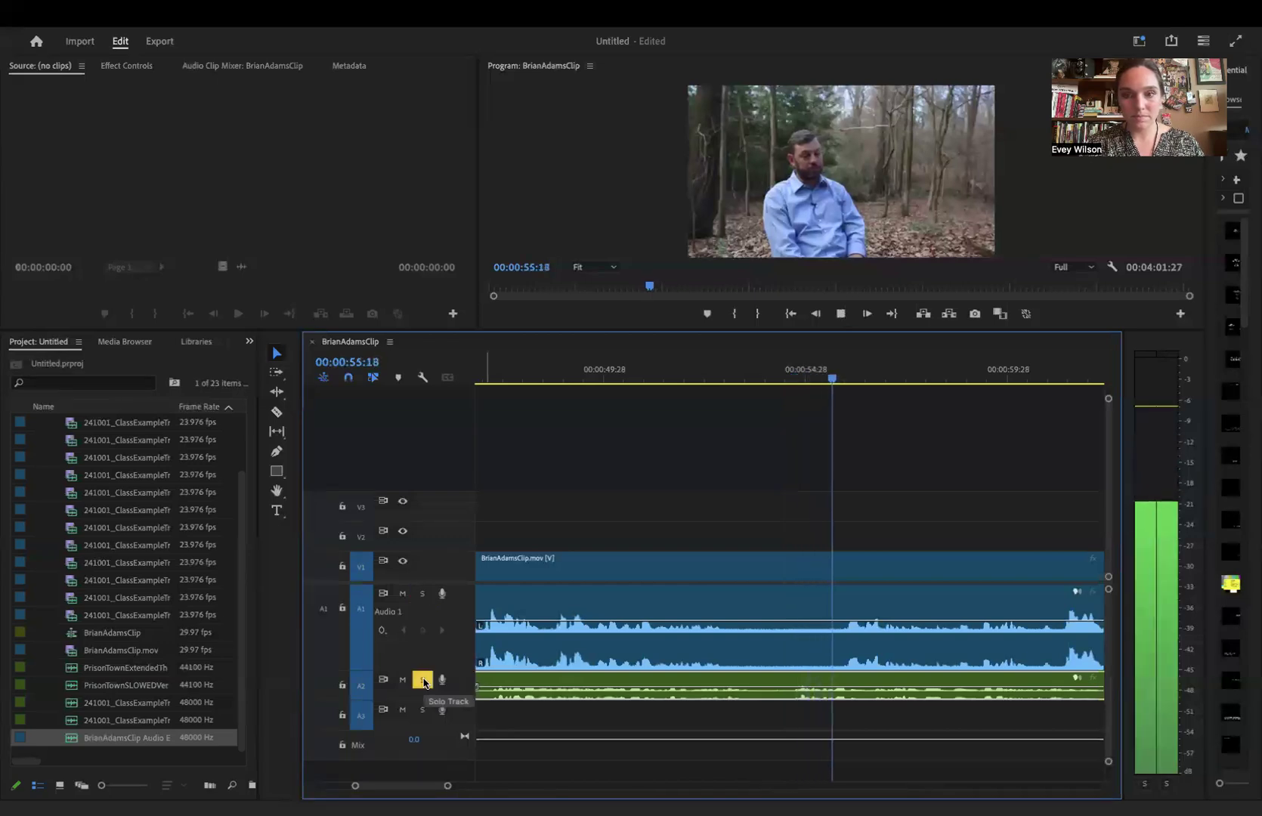
- Move the green audio clip on A2 to the start of the sequence, aligned with the interview clip
{"action": "key", "text": "minus"}
{"action": "key", "text": "minus"}
{"action": "key", "text": "minus"}
{"action": "key", "text": "minus"}
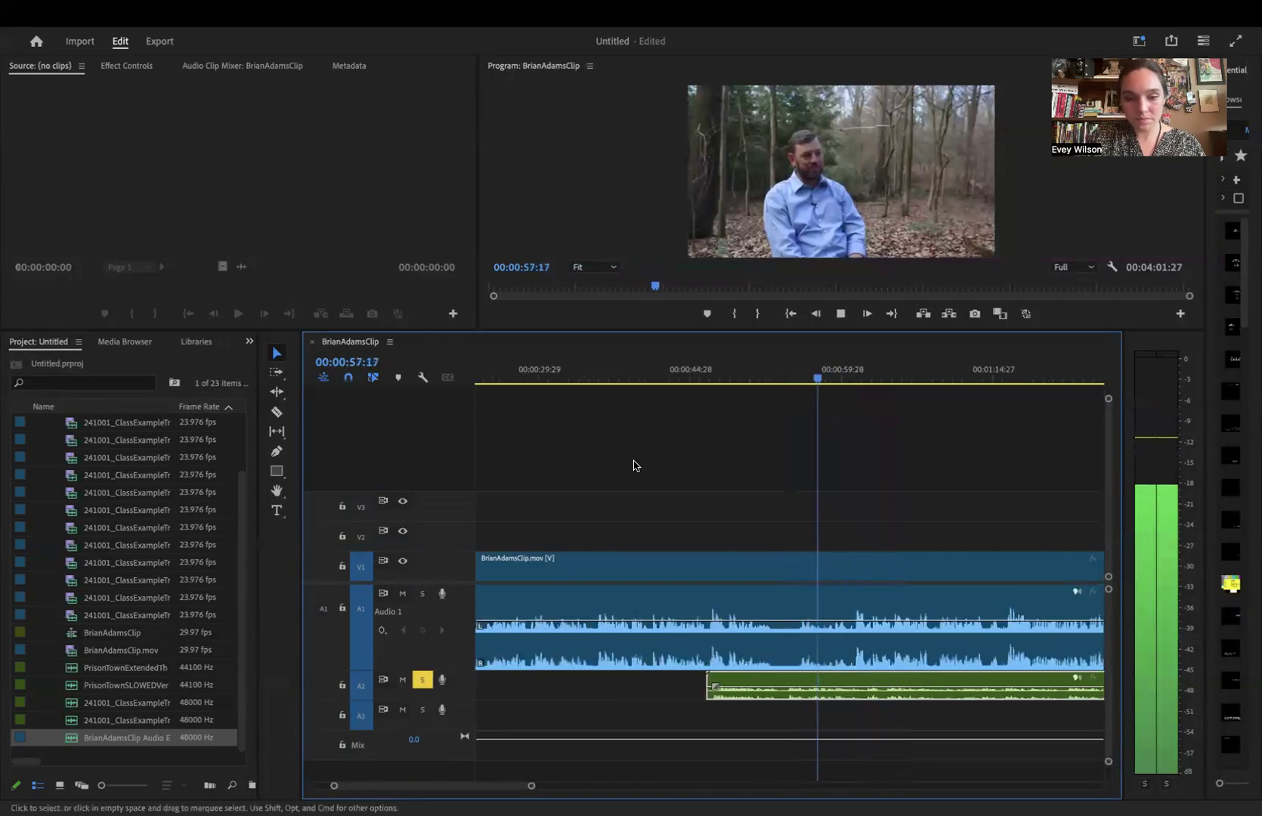
{"action": "left_click_drag", "start_coordinate": [769, 688], "coordinate": [652, 689]}
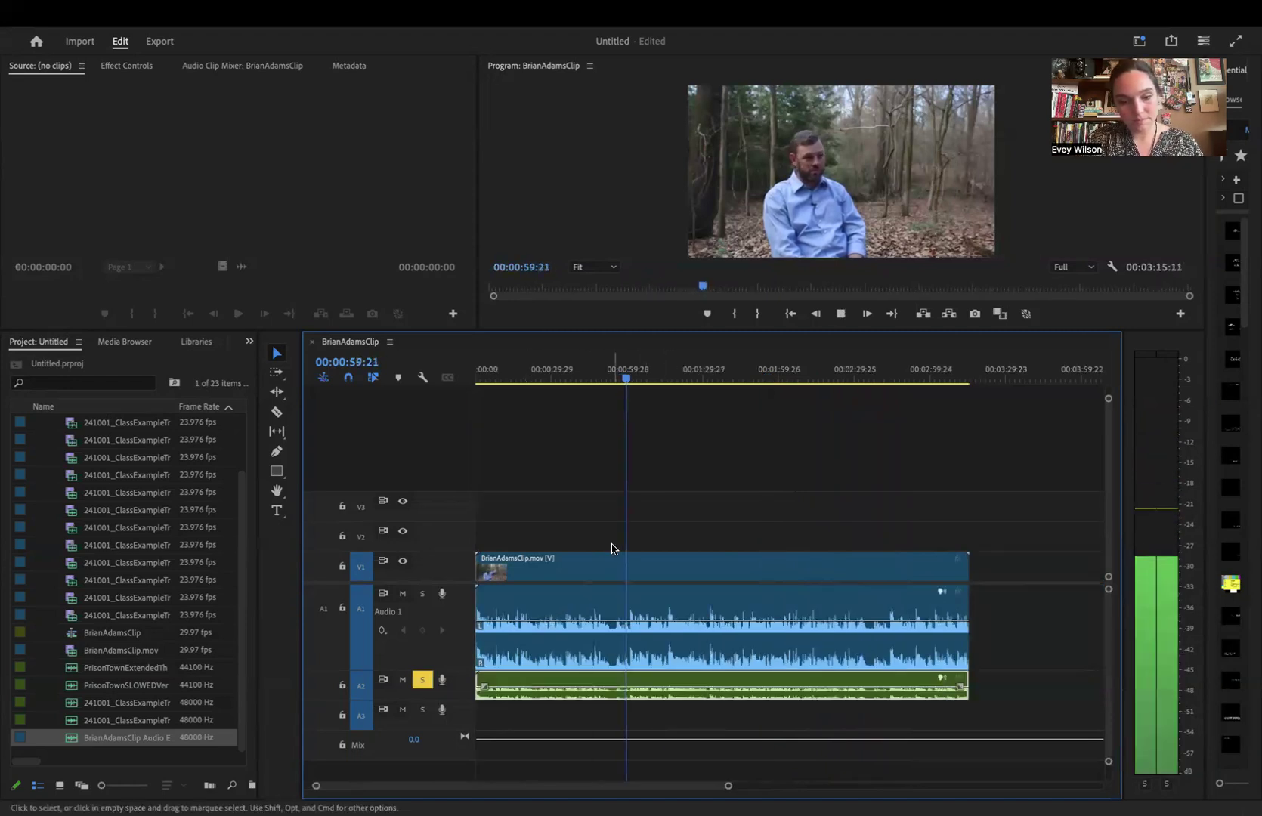
- Turn off solo on A2, listen to A1 soloed for comparison, and stop playback with both tracks unsoloed
{"action": "left_click", "coordinate": [423, 680]}
{"action": "left_click", "coordinate": [422, 594]}
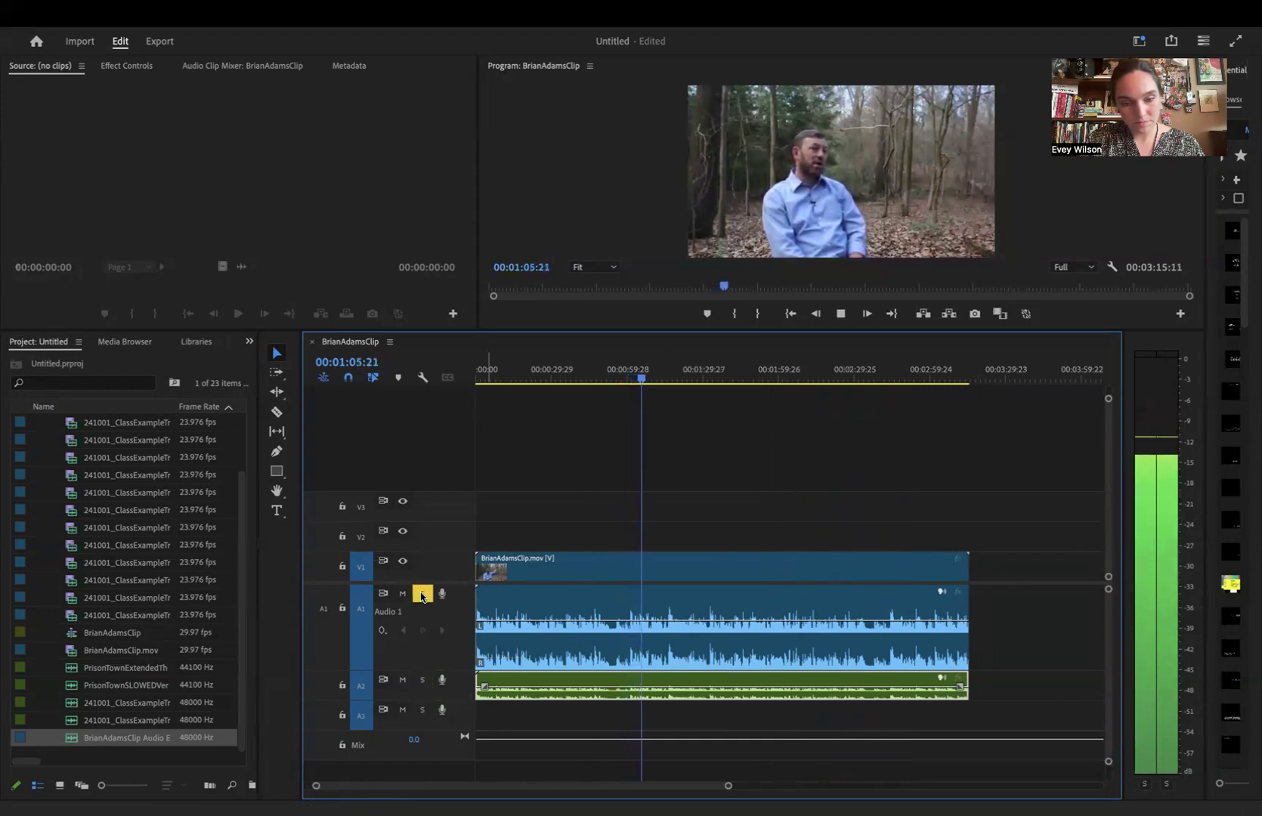
{"action": "left_click", "coordinate": [422, 594]}
{"action": "key", "text": "space"}
- Add a second copy of the interview .mov clip to V1 and A1, leaving a small gap after the first
{"action": "key", "text": "minus"}
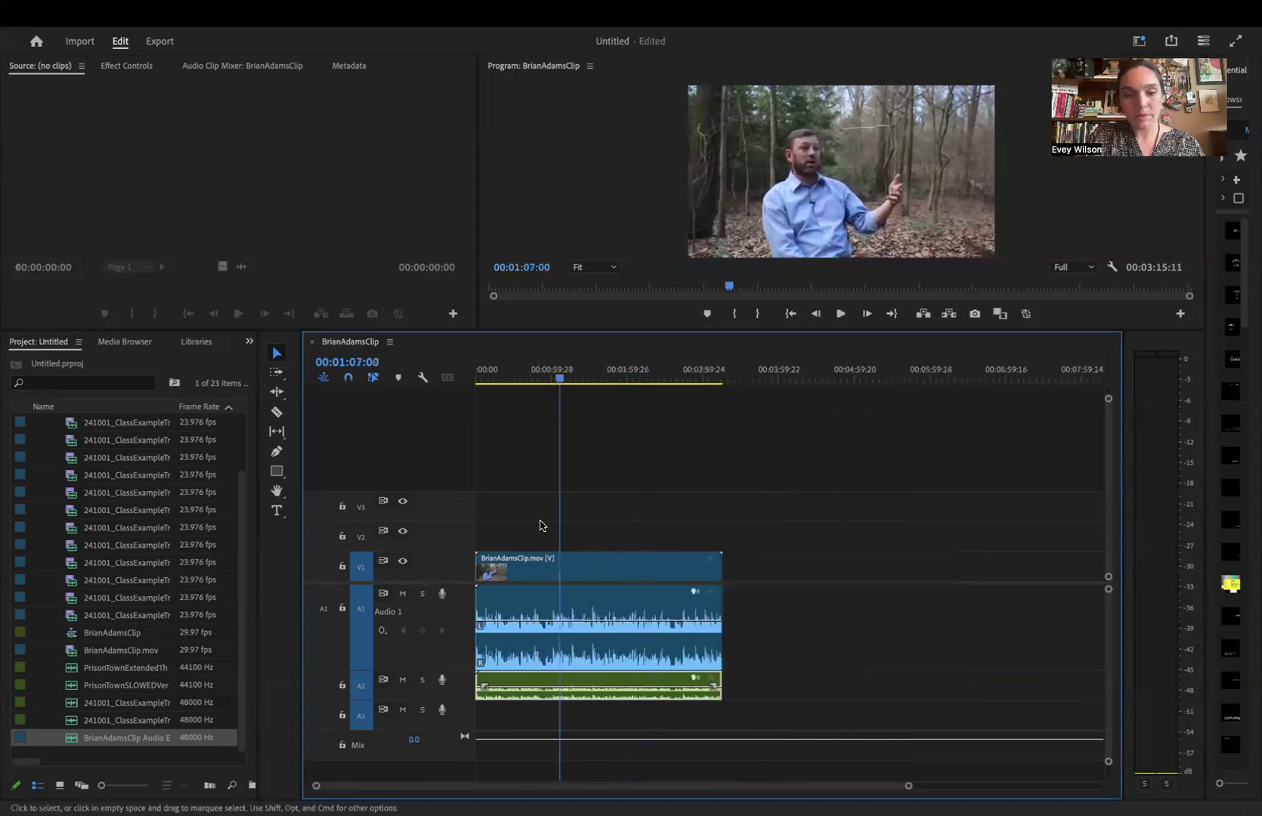
{"action": "left_click_drag", "start_coordinate": [85, 652], "coordinate": [744, 570]}
- Play the first interview clip from about 00:00:54:27, solo A2, and replay the cleaned audio from 00:00:53:18
{"action": "left_click", "coordinate": [666, 372]}
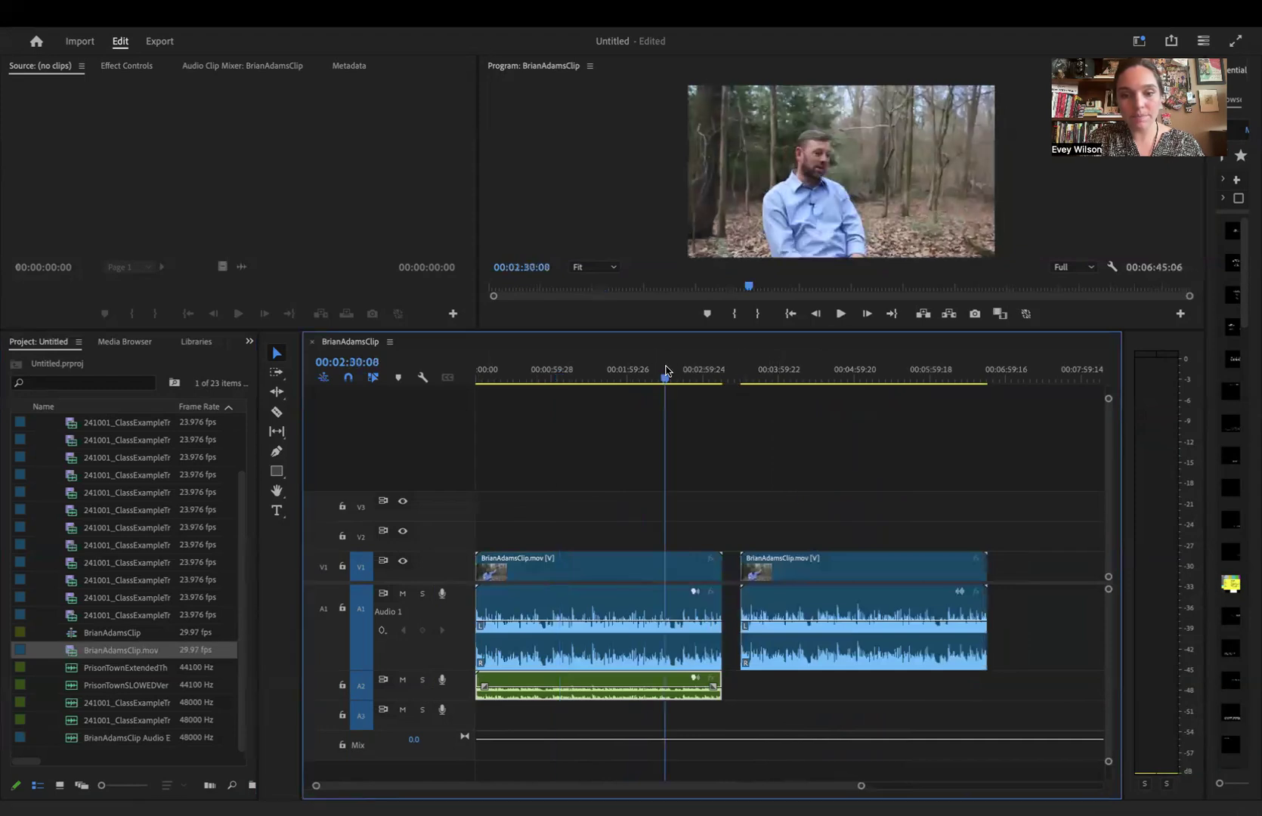
{"action": "left_click_drag", "start_coordinate": [669, 368], "coordinate": [545, 370]}
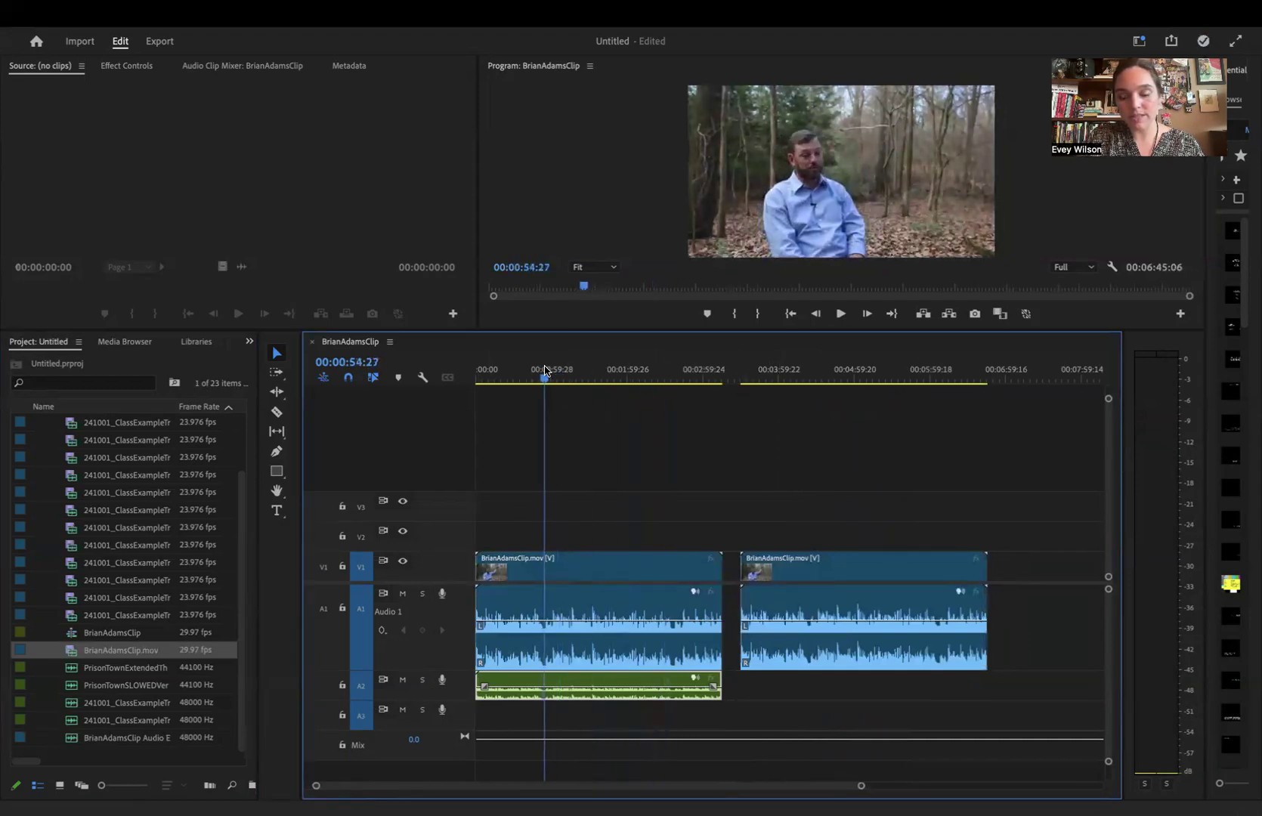
{"action": "key", "text": "equal"}
{"action": "key", "text": "space"}
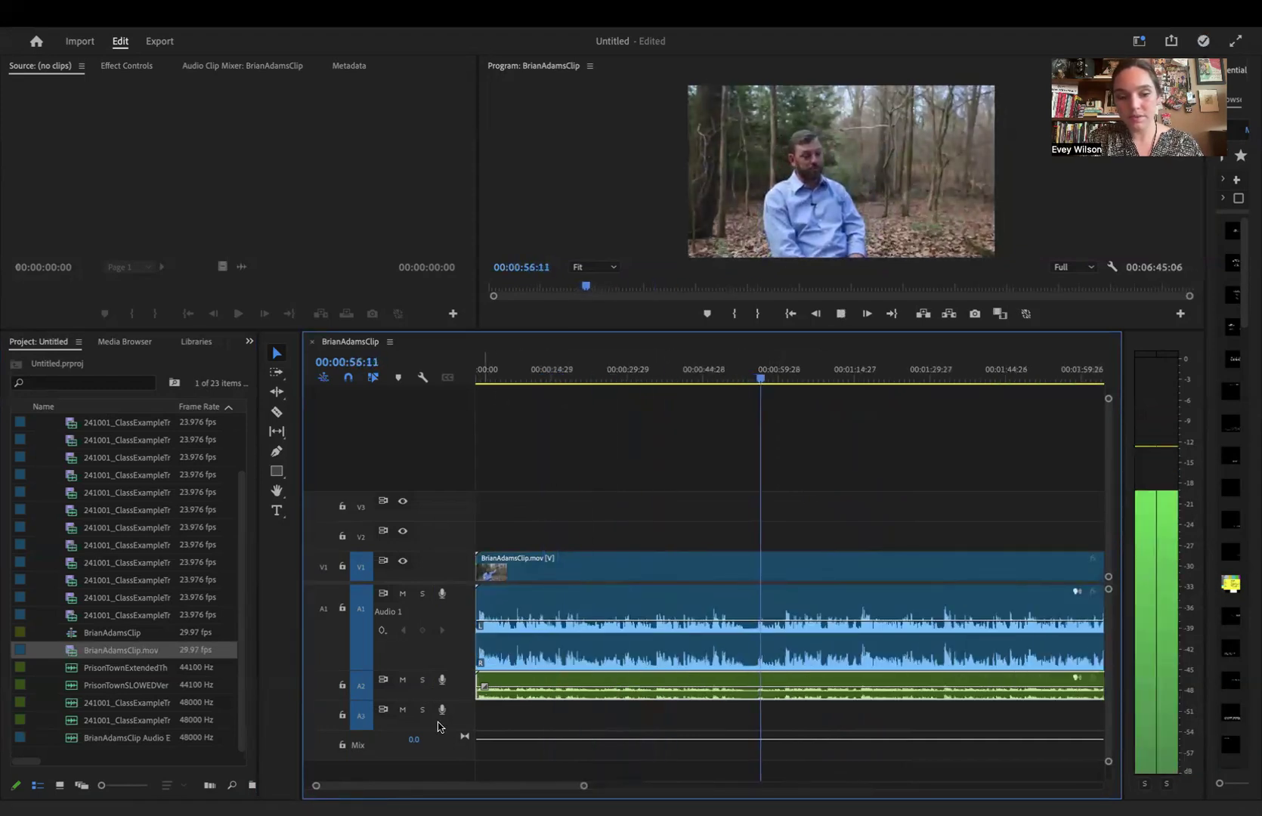
{"action": "left_click", "coordinate": [421, 680]}
{"action": "left_click", "coordinate": [747, 375]}
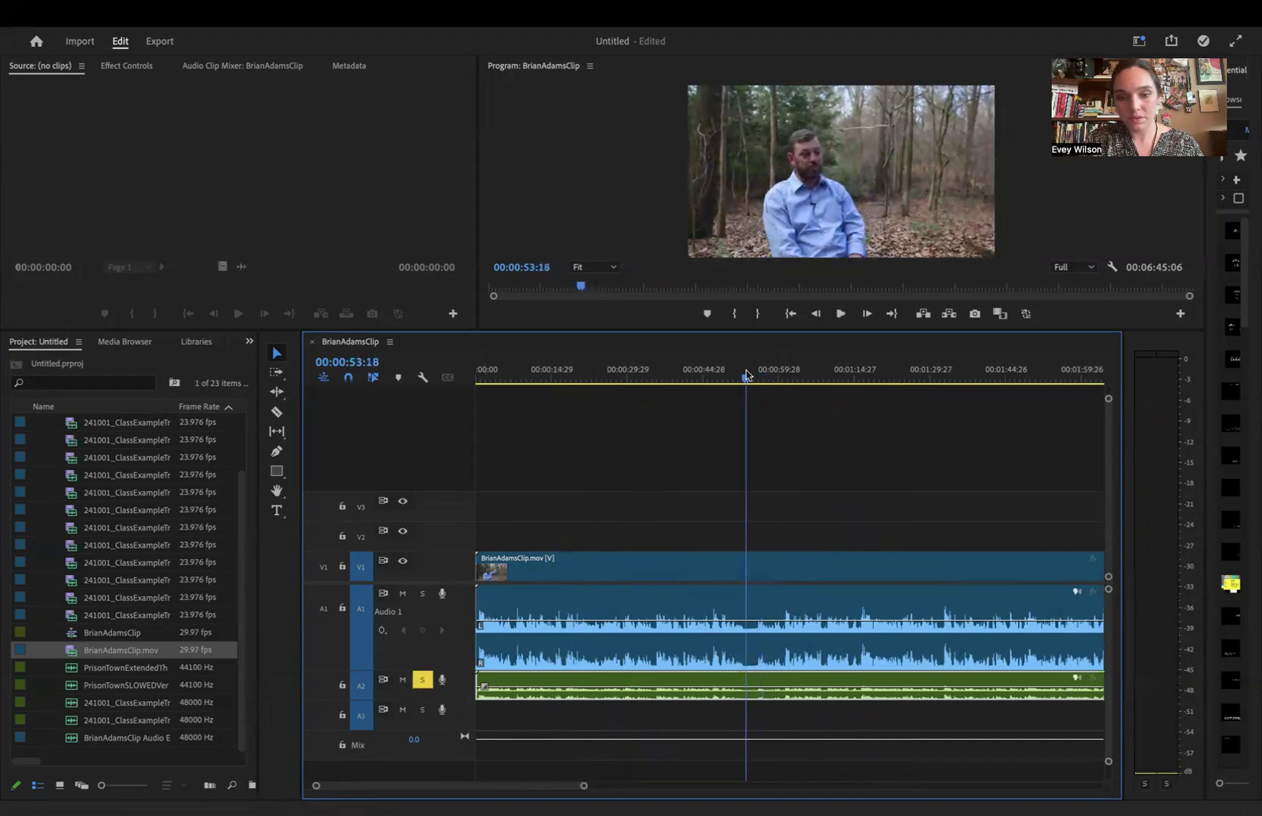
{"action": "key", "text": "minus"}
{"action": "key", "text": "minus"}
{"action": "key", "text": "minus"}
{"action": "key", "text": "space"}
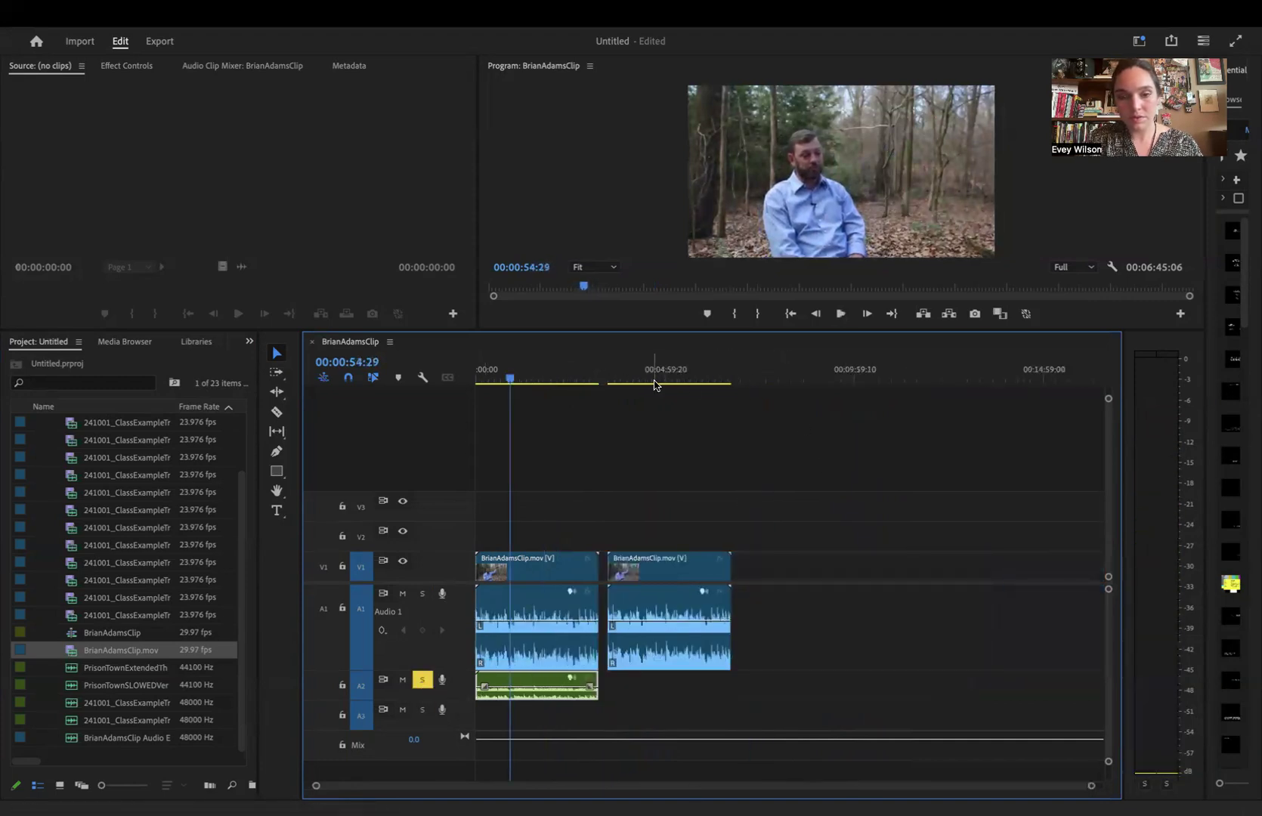
- Turn off solo on A2, solo A1, and listen to the second interview copy around 00:04:22:16, stopping at 00:04:26:10
{"action": "left_click", "coordinate": [642, 376]}
{"action": "left_click", "coordinate": [422, 679]}
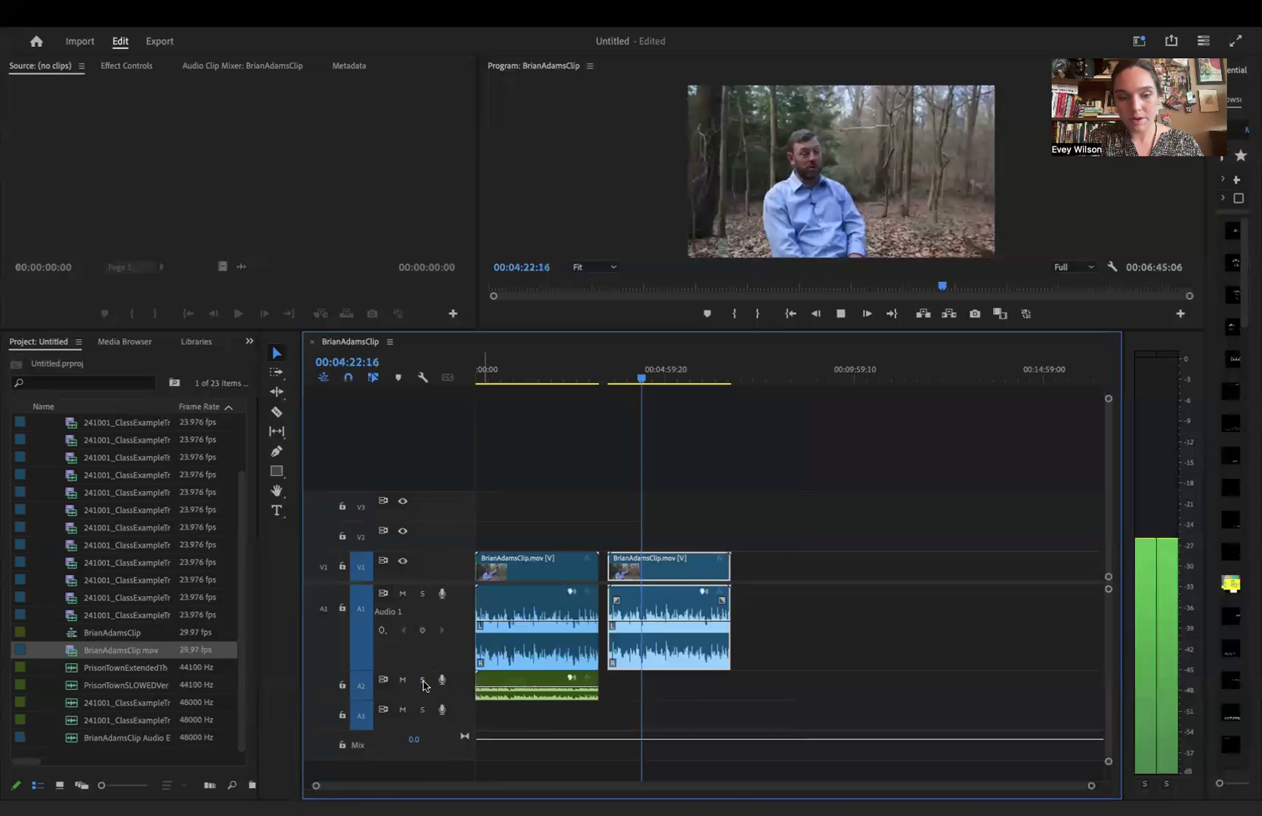
{"action": "left_click", "coordinate": [423, 594]}
{"action": "key", "text": "equal"}
{"action": "key", "text": "equal"}
{"action": "key", "text": "equal"}
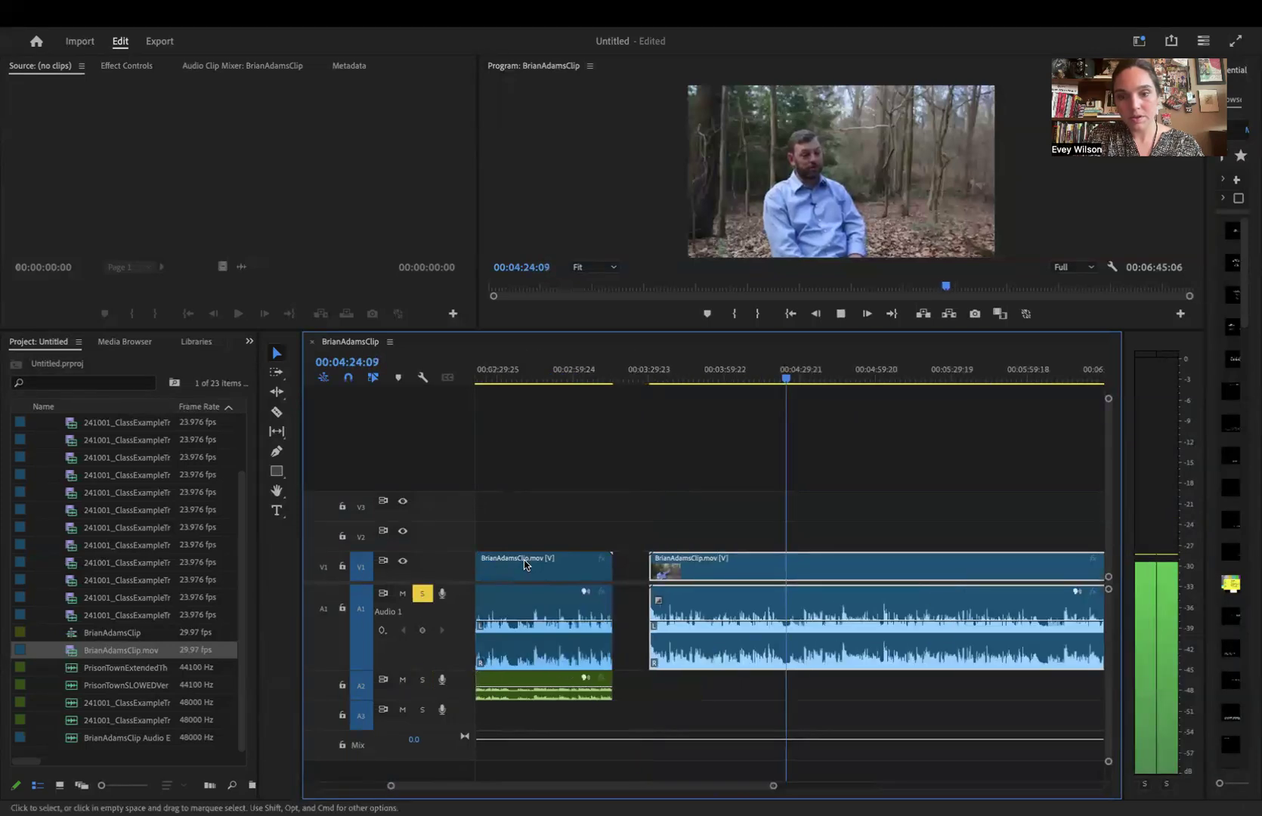
{"action": "key", "text": "minus"}
{"action": "key", "text": "minus"}
{"action": "key", "text": "space"}
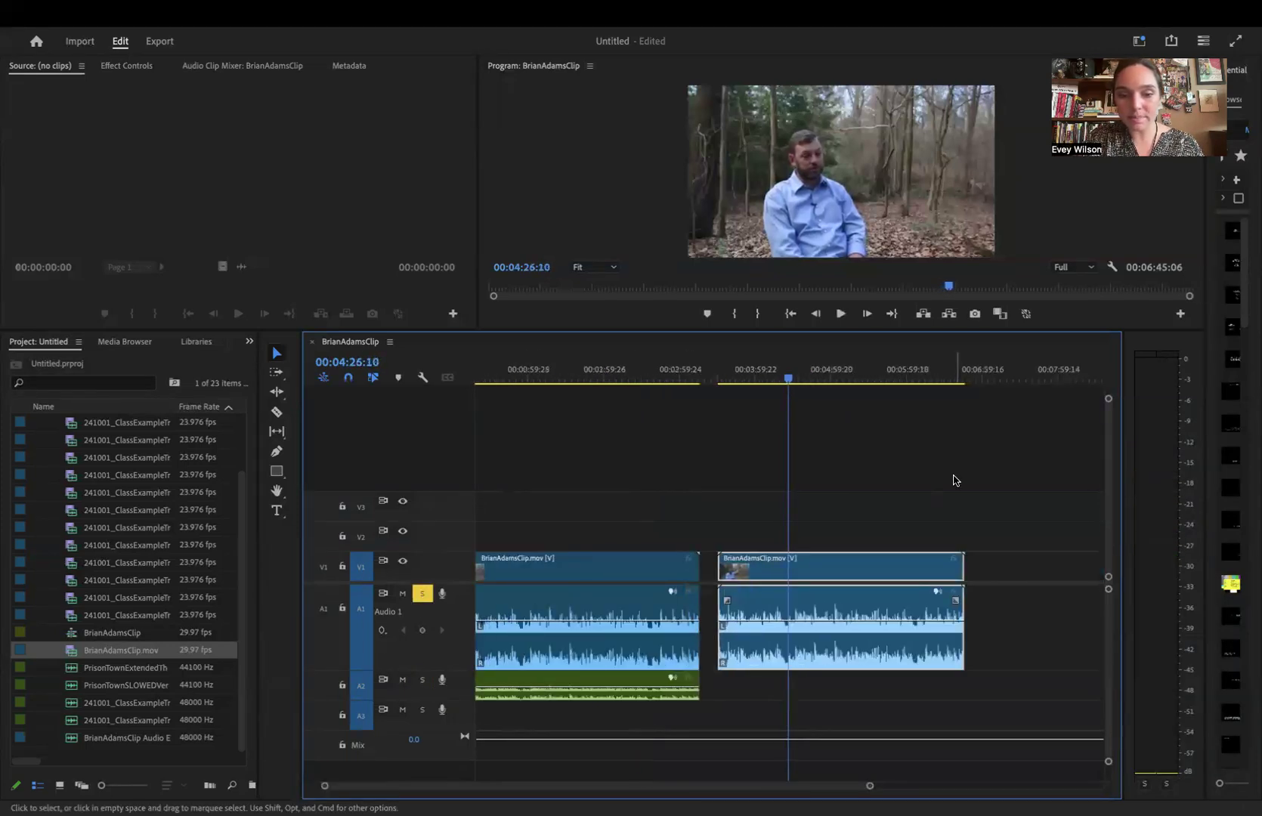
- Move the playhead back to 00:04:23:04 in the second interview clip
{"action": "key", "text": "equal"}
{"action": "key", "text": "equal"}
{"action": "key", "text": "equal"}
{"action": "key", "text": "equal"}
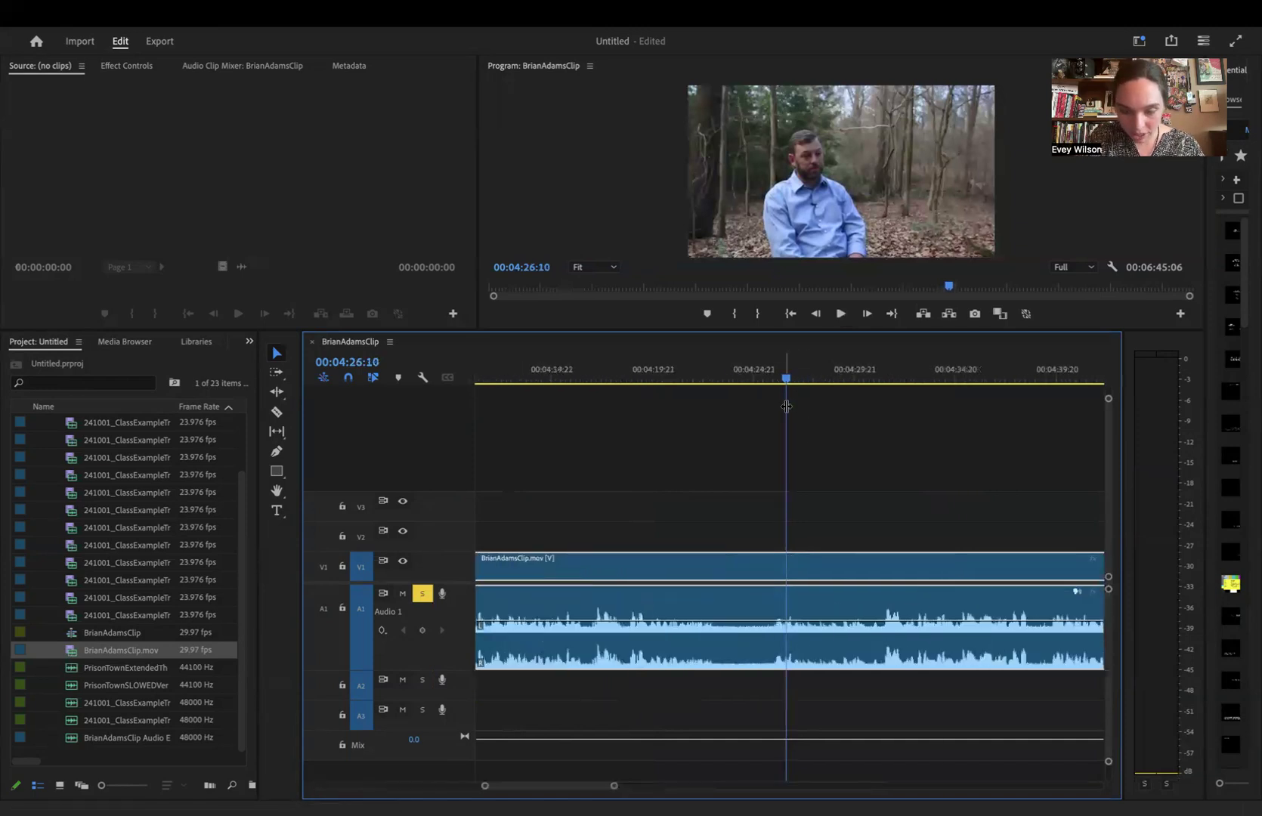
{"action": "left_click_drag", "start_coordinate": [706, 380], "coordinate": [721, 383]}
- Move the green audio clip on A2 directly beneath the second interview clip, aligning their starts, and increase the height of track A2
{"action": "key", "text": "minus"}
{"action": "key", "text": "minus"}
{"action": "key", "text": "minus"}
{"action": "left_click_drag", "start_coordinate": [526, 685], "coordinate": [794, 684]}
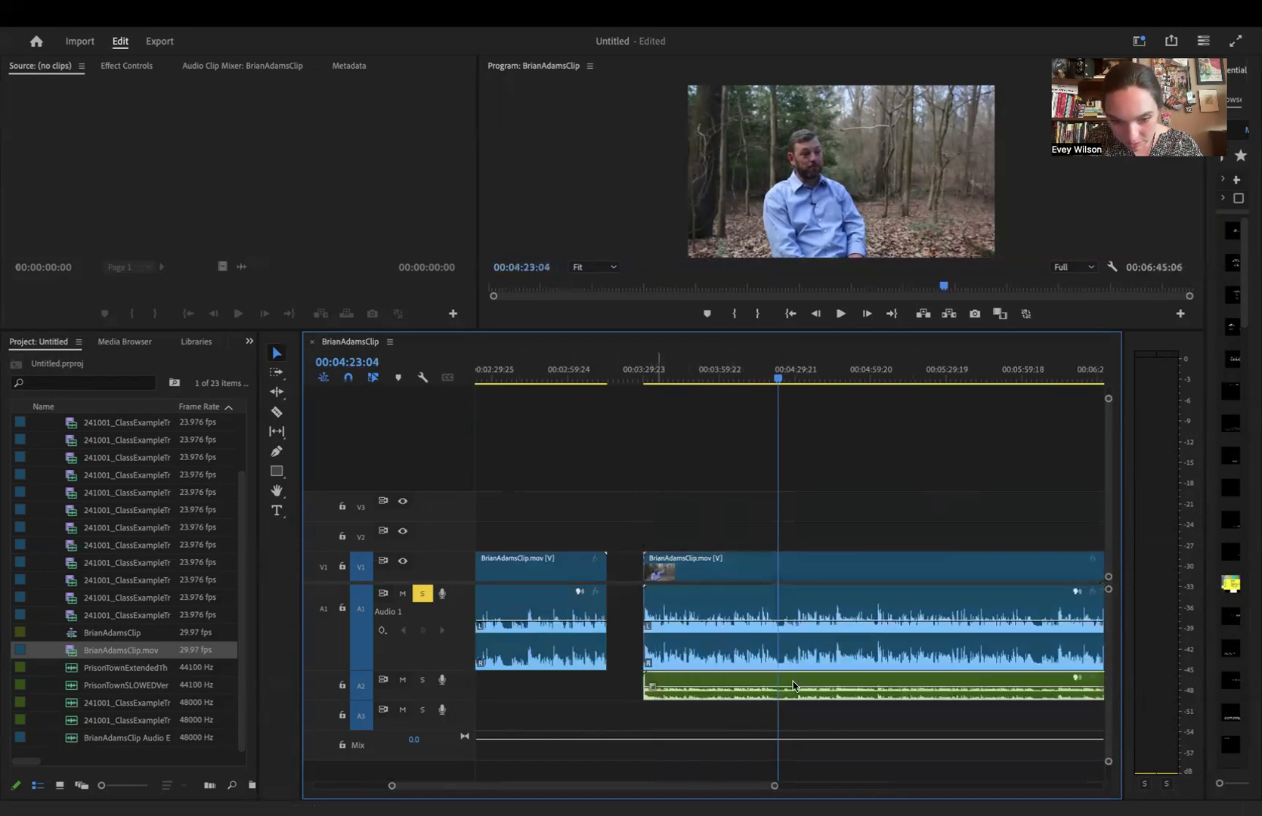
{"action": "left_click_drag", "start_coordinate": [457, 702], "coordinate": [458, 740]}
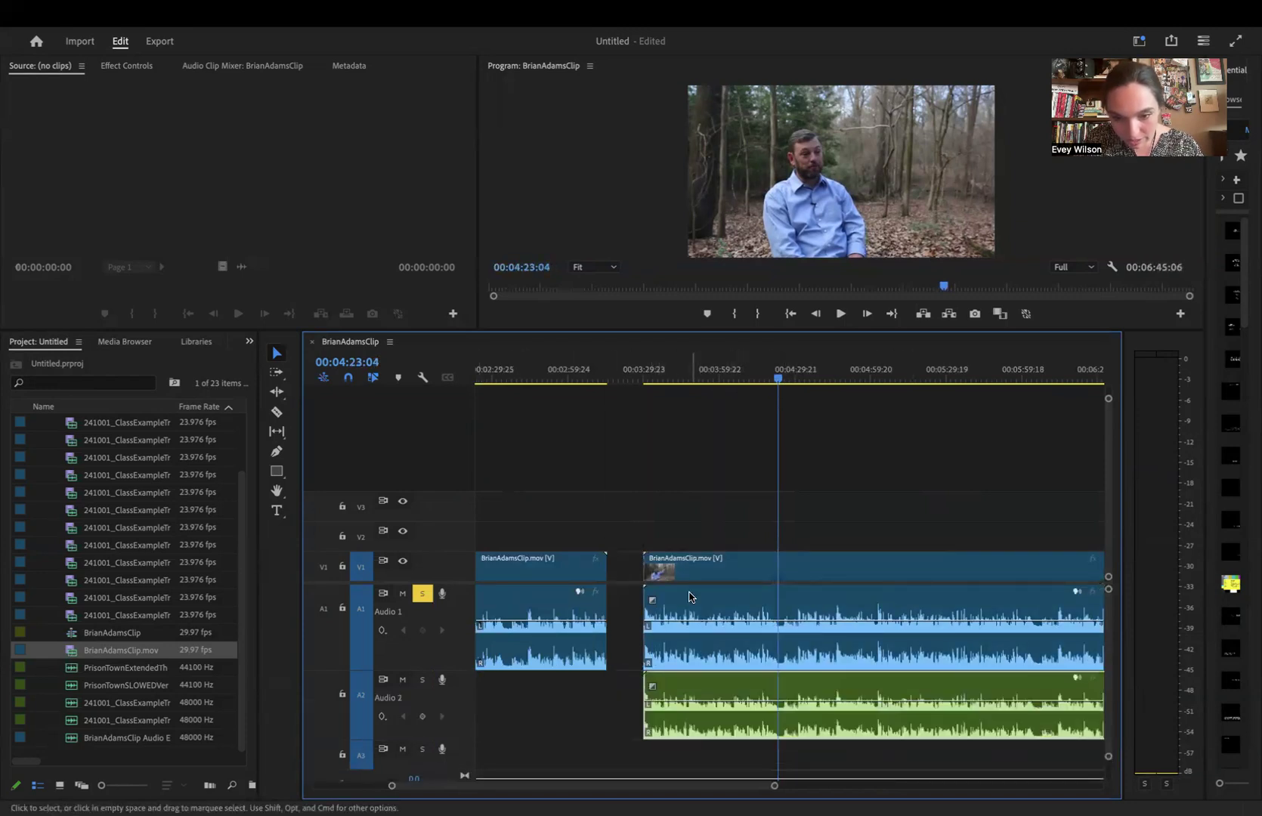
- Compare the original audio with A1 soloed against the cleaned audio with only A2 soloed, playing from 00:04:23:04
{"action": "key", "text": "space"}
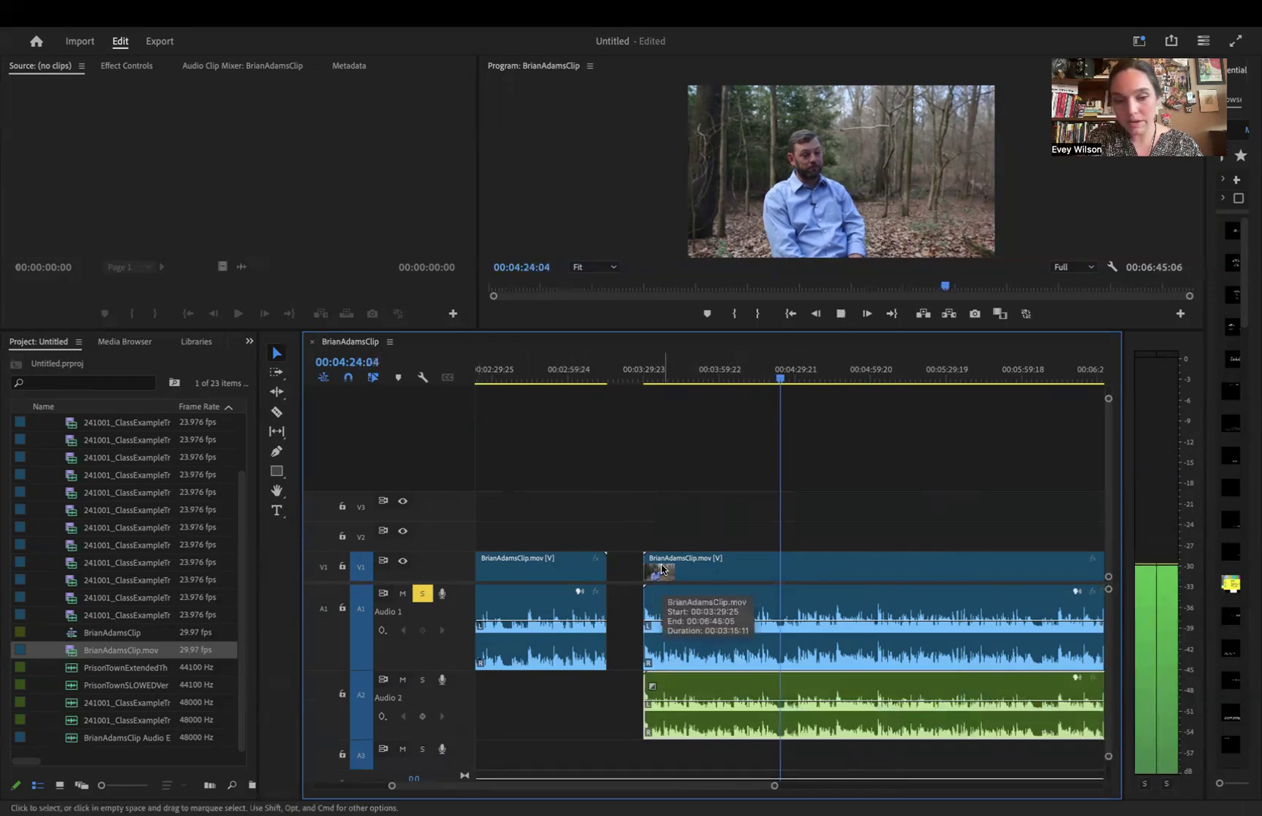
{"action": "key", "text": "space"}
{"action": "left_click", "coordinate": [422, 680]}
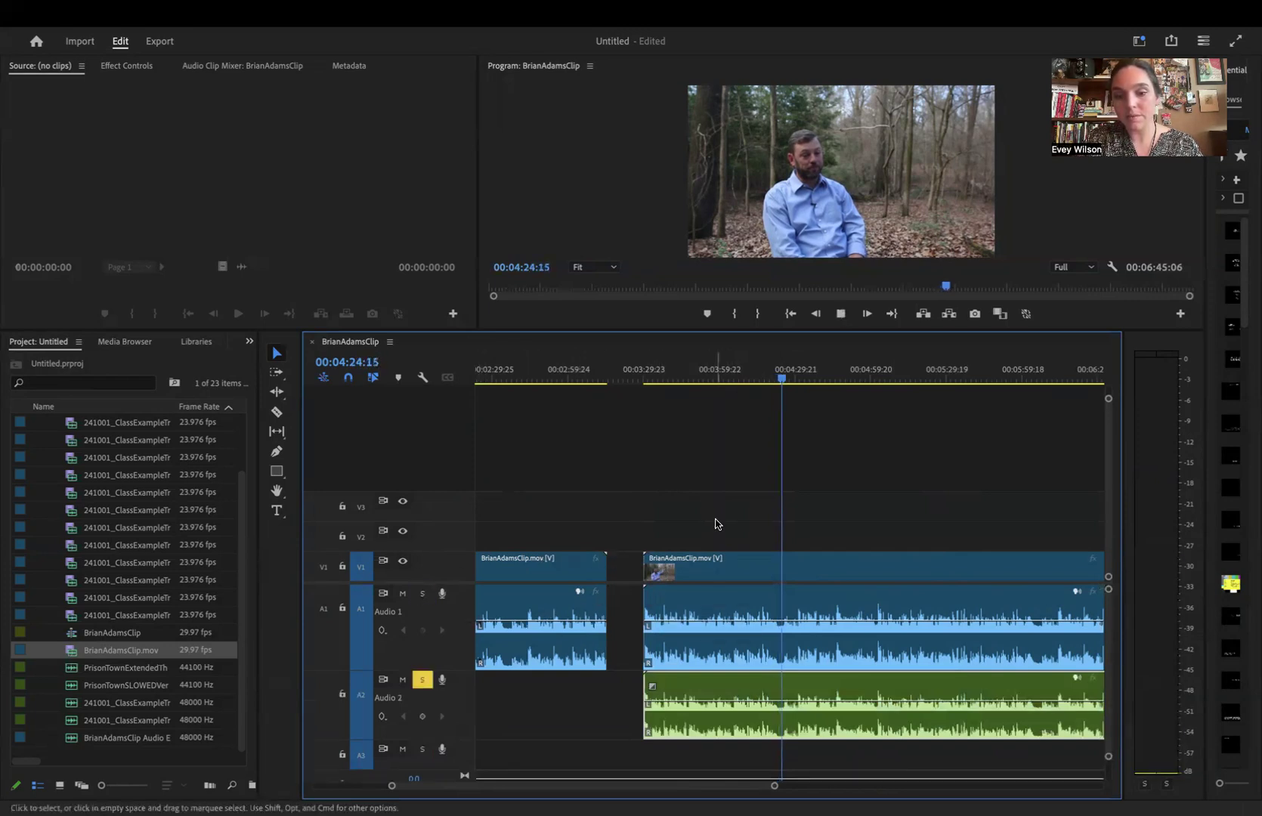
{"action": "key", "text": "space"}
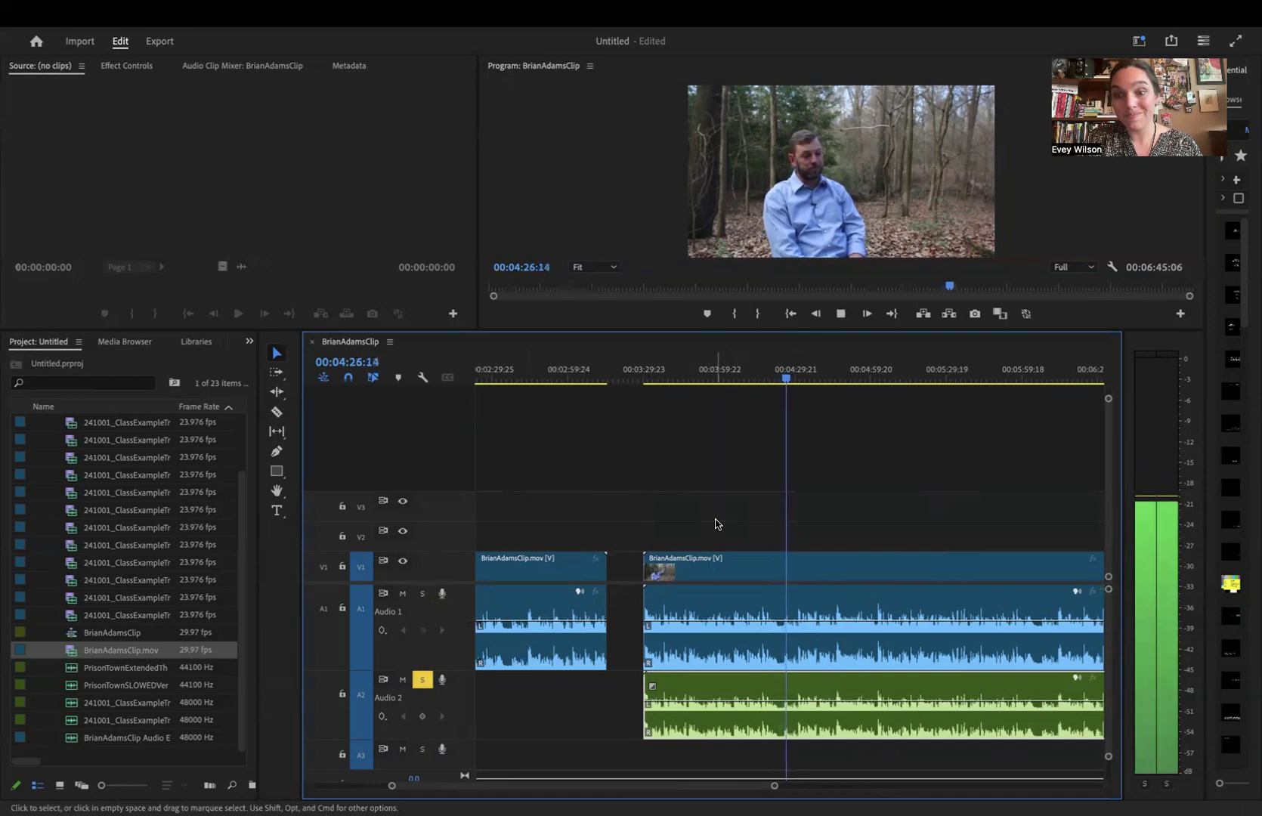
{"action": "key", "text": "space"}
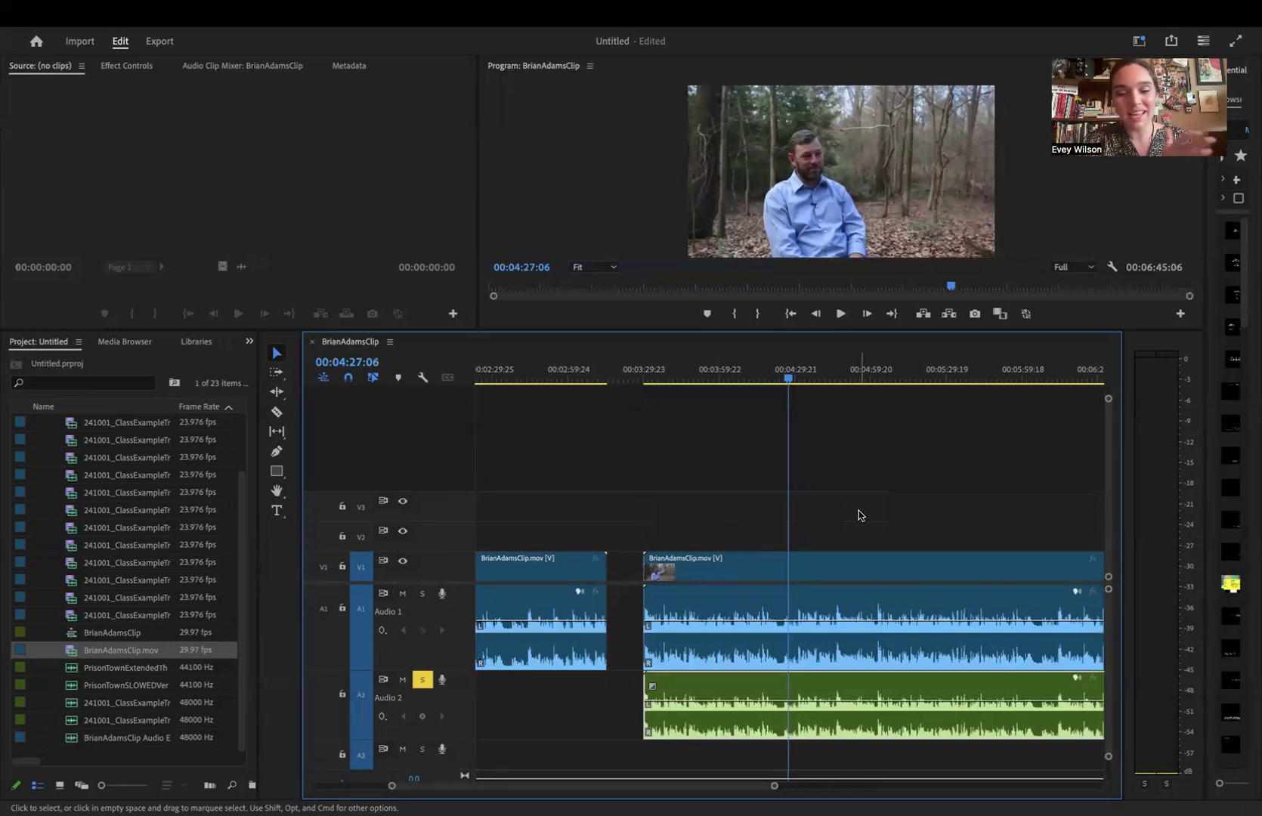
- Delete the second interview clip's original audio from A1 and move the green audio clip up from A2 in its place
{"action": "left_click", "coordinate": [740, 516]}
{"action": "left_click", "coordinate": [711, 620]}
{"action": "left_click", "coordinate": [727, 494]}
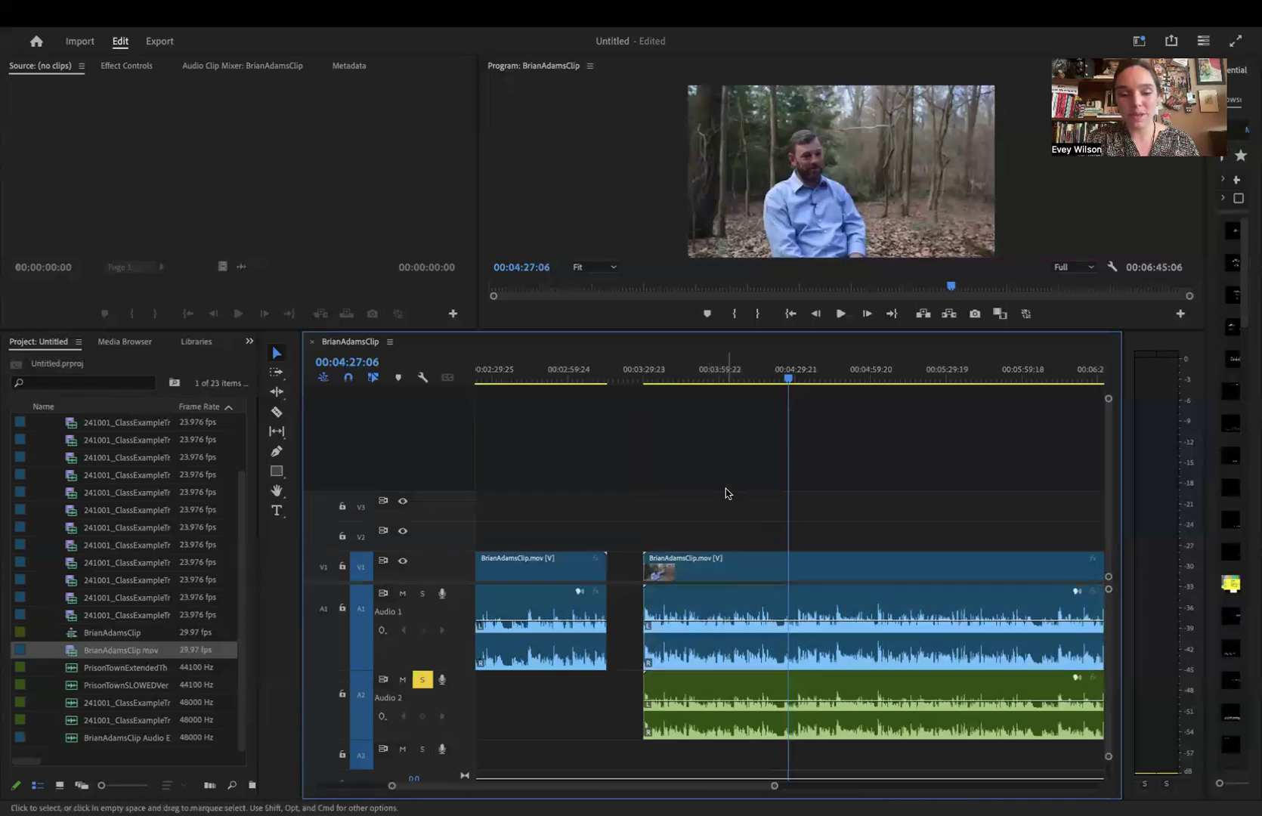
{"action": "left_click", "coordinate": [731, 619]}
{"action": "left_click_drag", "start_coordinate": [730, 619], "coordinate": [713, 645]}
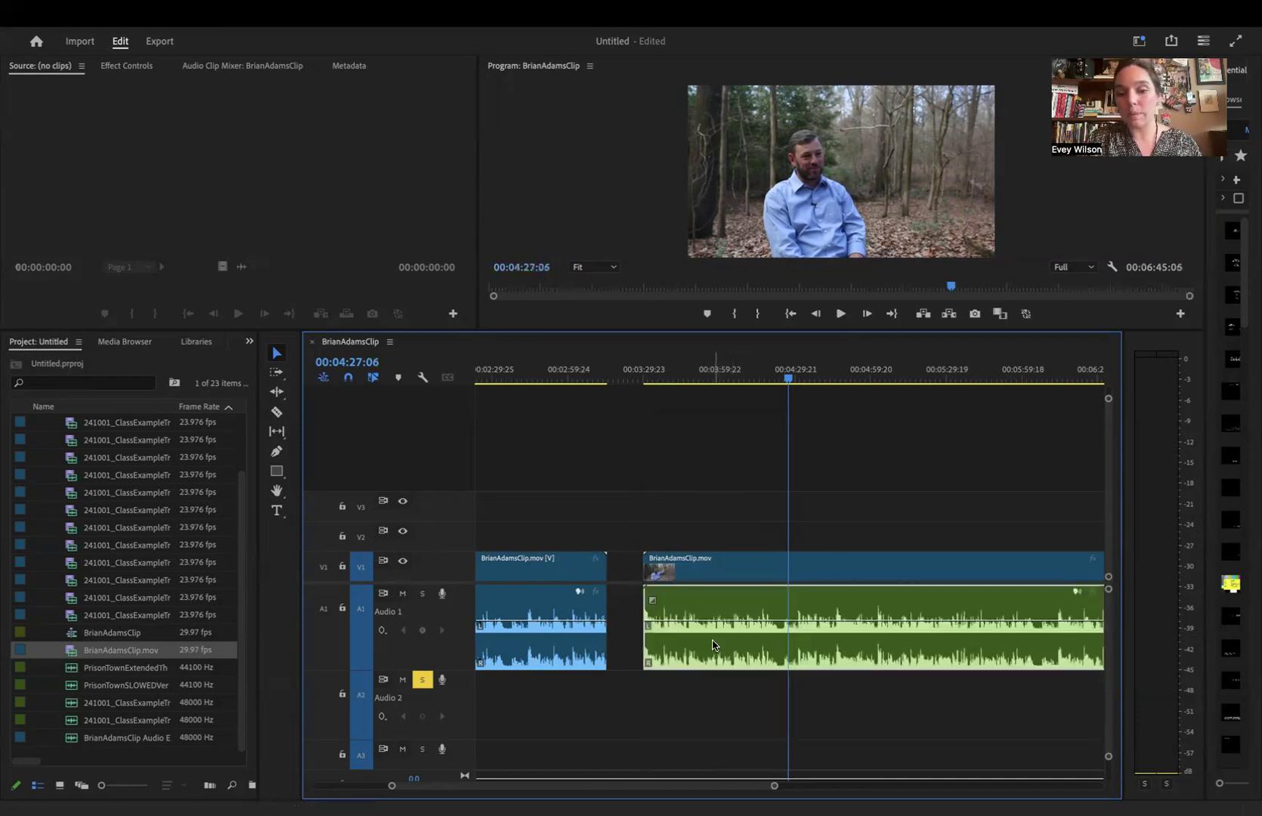
- Turn off solo on A2 and play the second clip with its replaced audio, stopping at 00:04:43:08
{"action": "left_click", "coordinate": [815, 370]}
{"action": "key", "text": "space"}
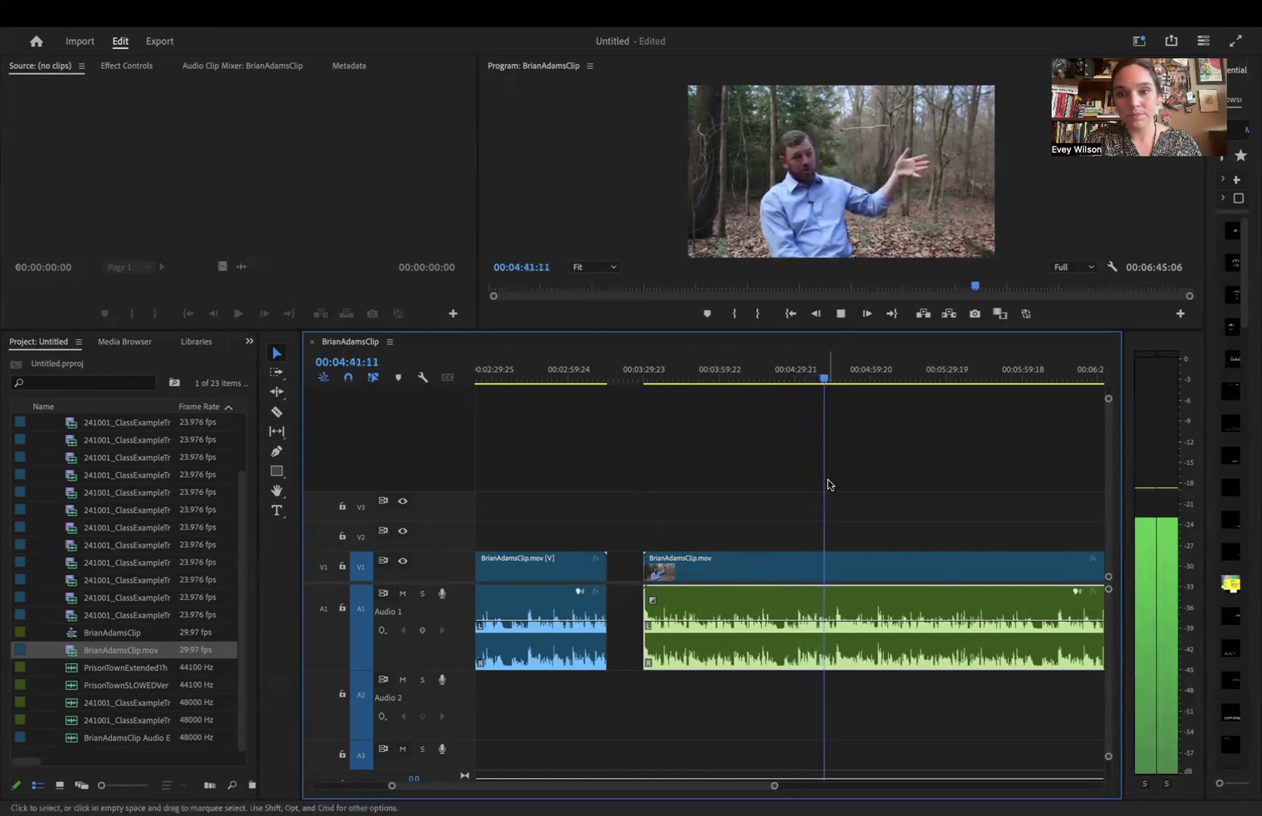
{"action": "key", "text": "space"}
- Link the second clip's video with the green audio on A1 and move the linked pair to start at 00:03:34:05
{"action": "left_click_drag", "start_coordinate": [929, 477], "coordinate": [759, 652]}
{"action": "right_click", "coordinate": [762, 658]}
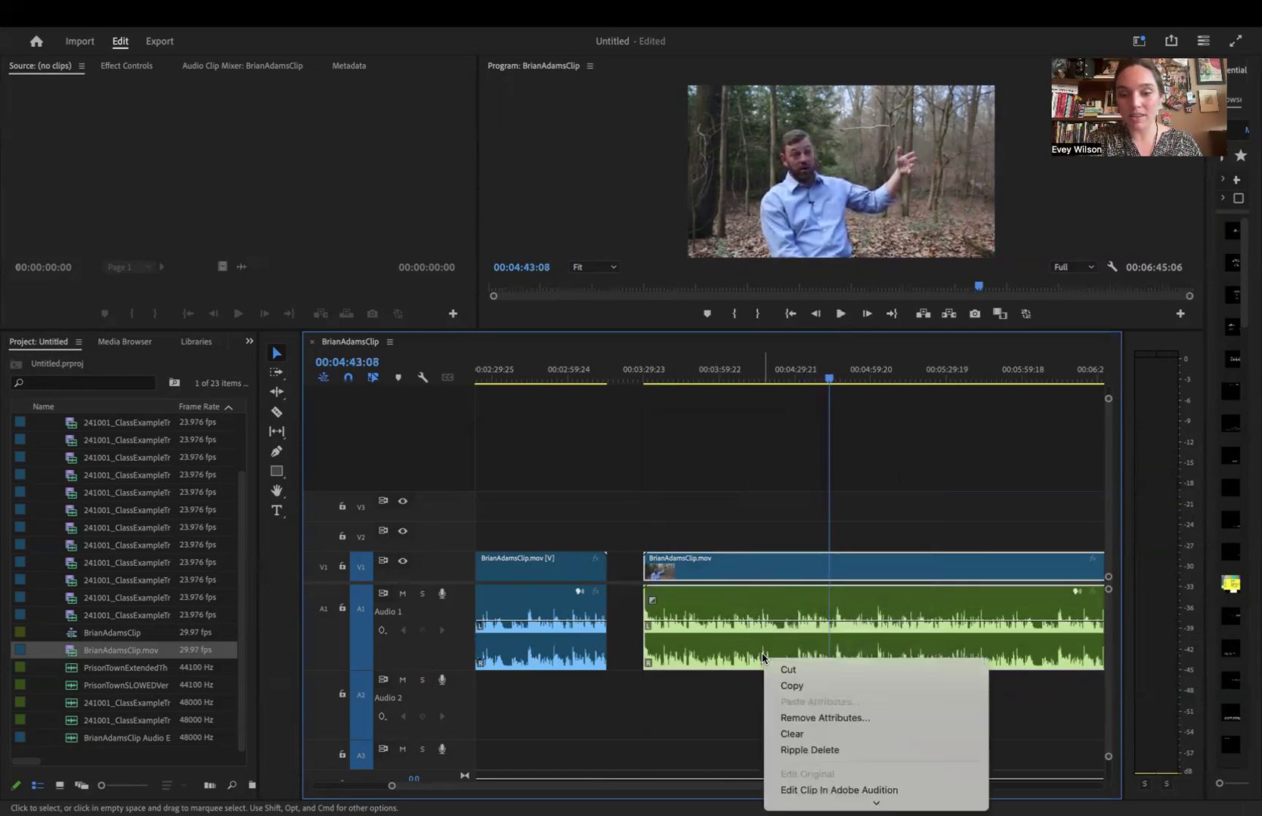
{"action": "scroll", "coordinate": [866, 687], "scroll_direction": "down", "scroll_amount": 5}
{"action": "left_click", "coordinate": [865, 686]}
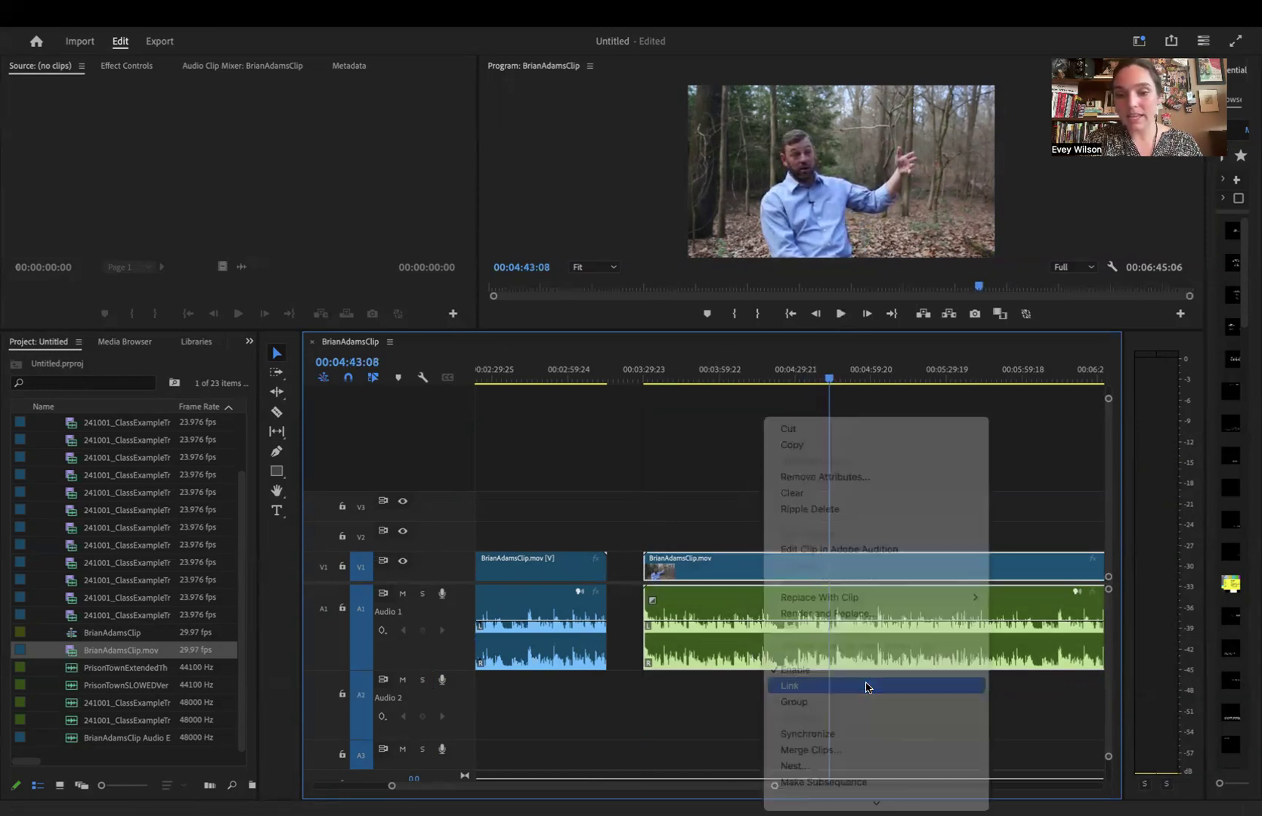
{"action": "left_click_drag", "start_coordinate": [702, 608], "coordinate": [712, 615]}
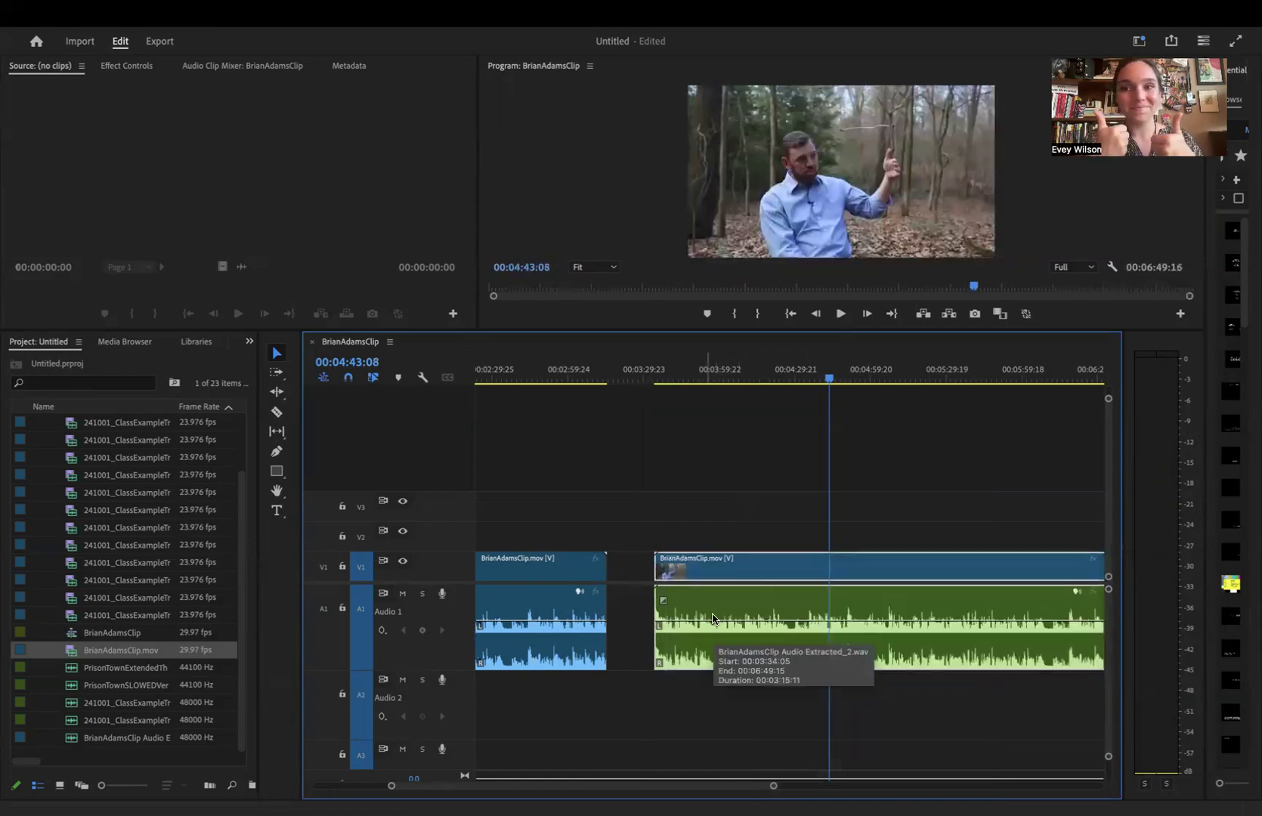
{"action": "left_click_drag", "start_coordinate": [1157, 52], "coordinate": [1181, 51]}
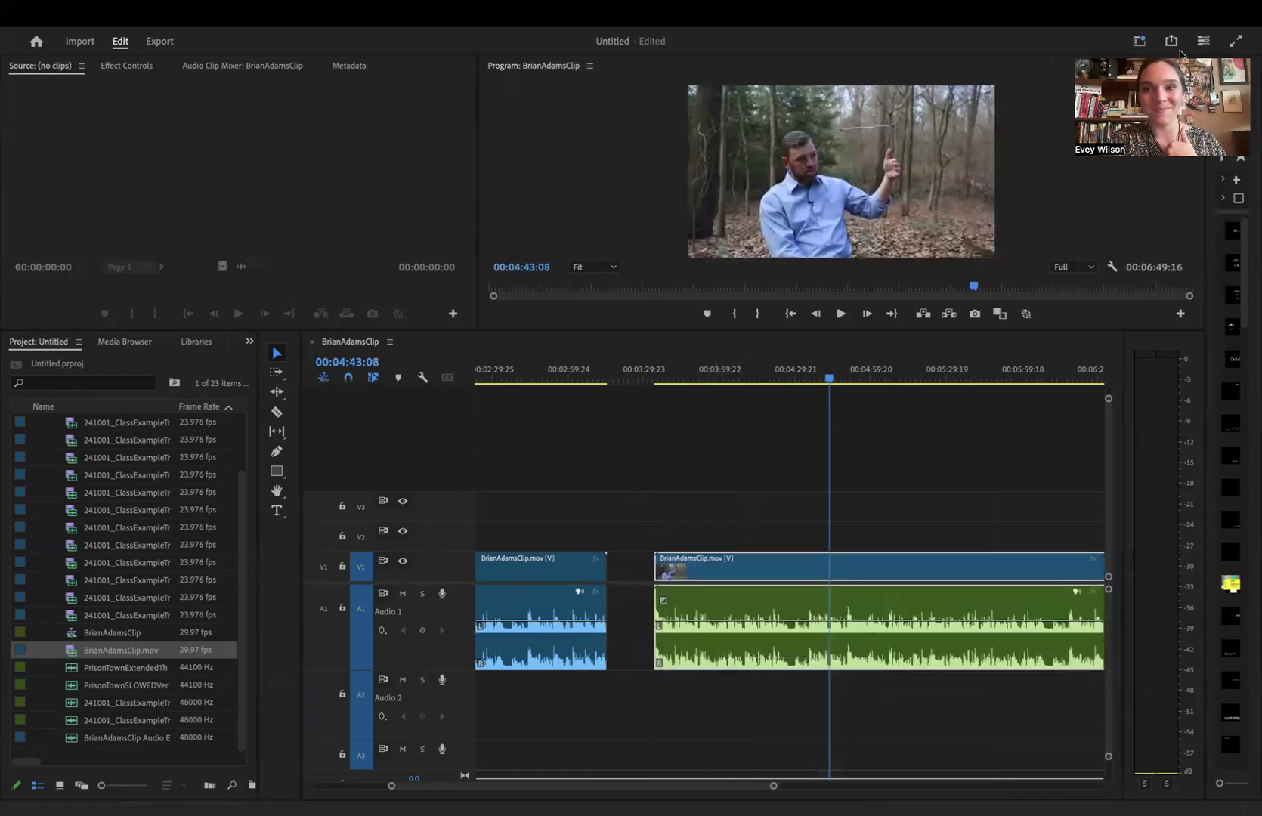
{"action": "left_click_drag", "start_coordinate": [943, 58], "coordinate": [958, 6]}
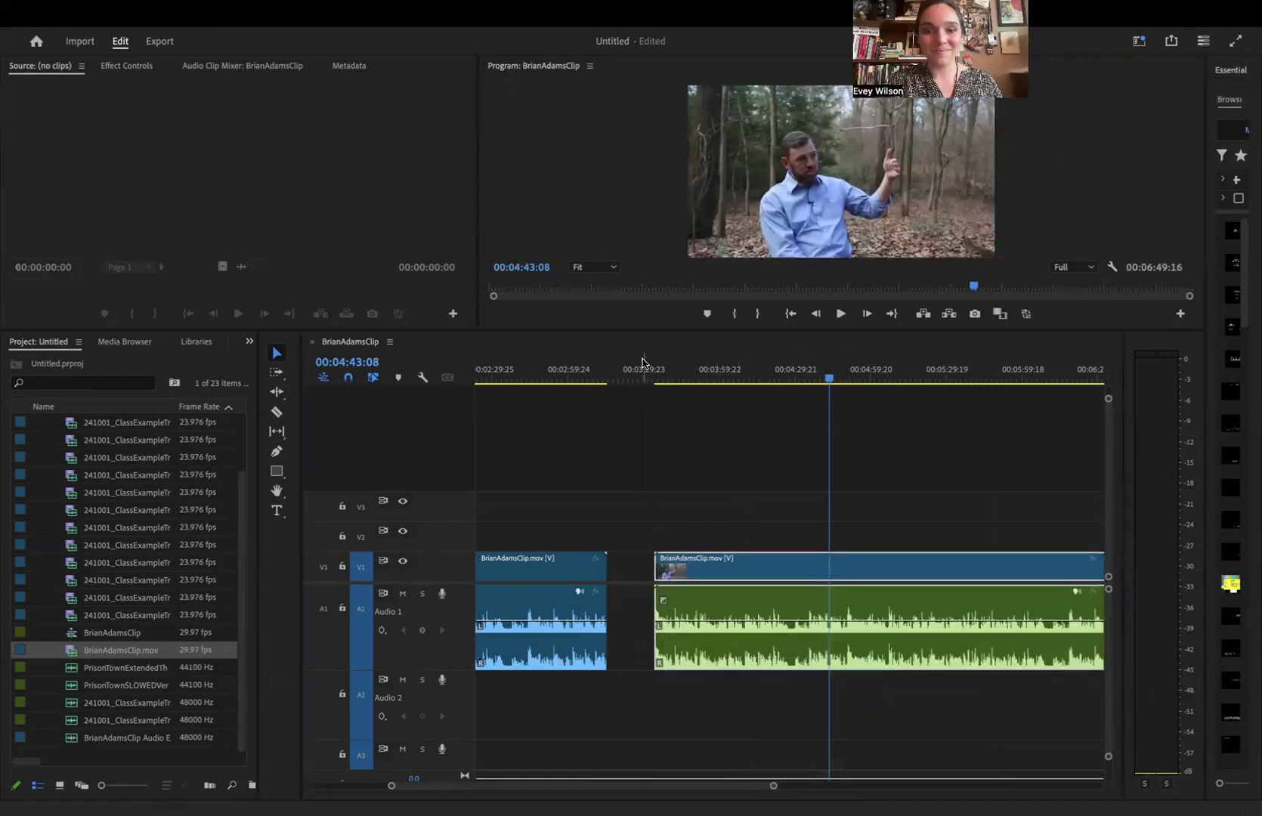